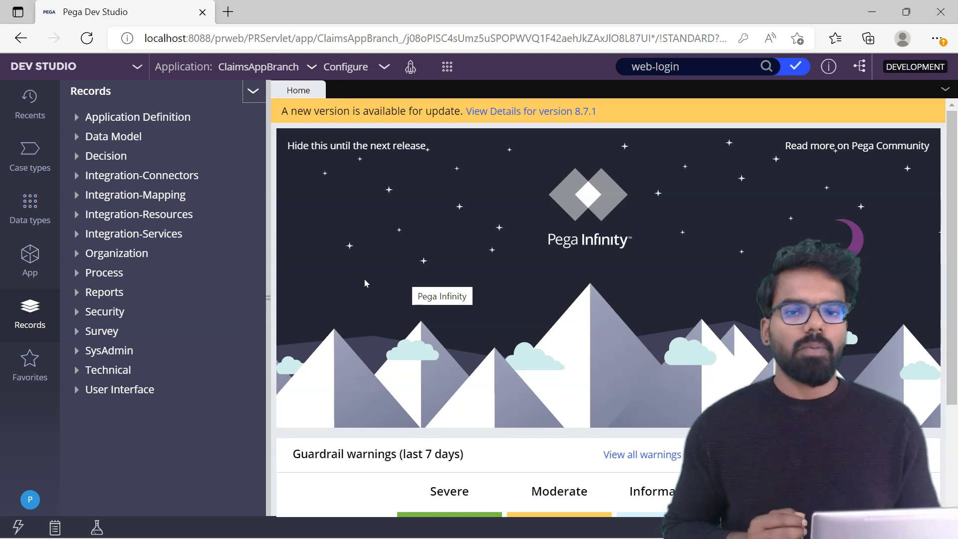
- Open the SysAdmin System instance list, showing the pega and prpc records
click(28, 302)
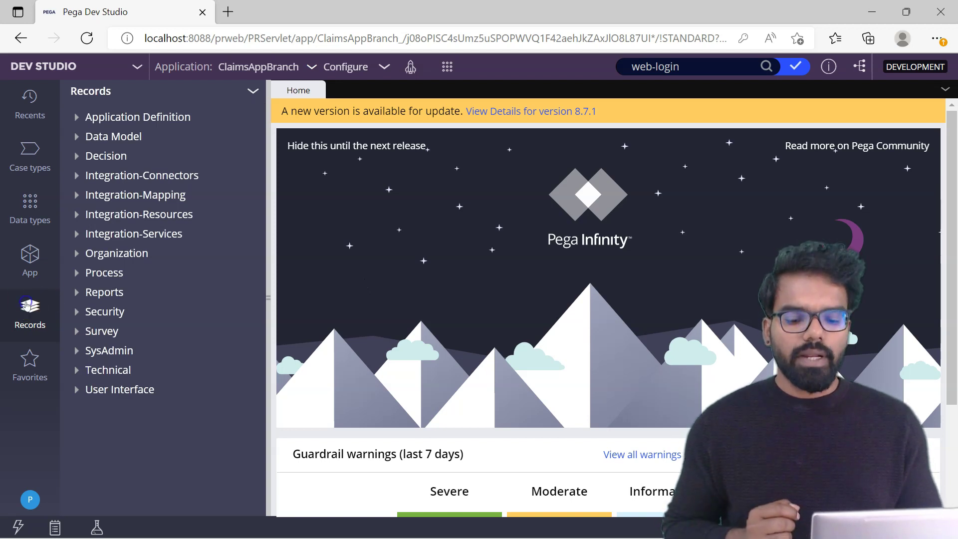
click(79, 350)
drag(257, 262, 263, 492)
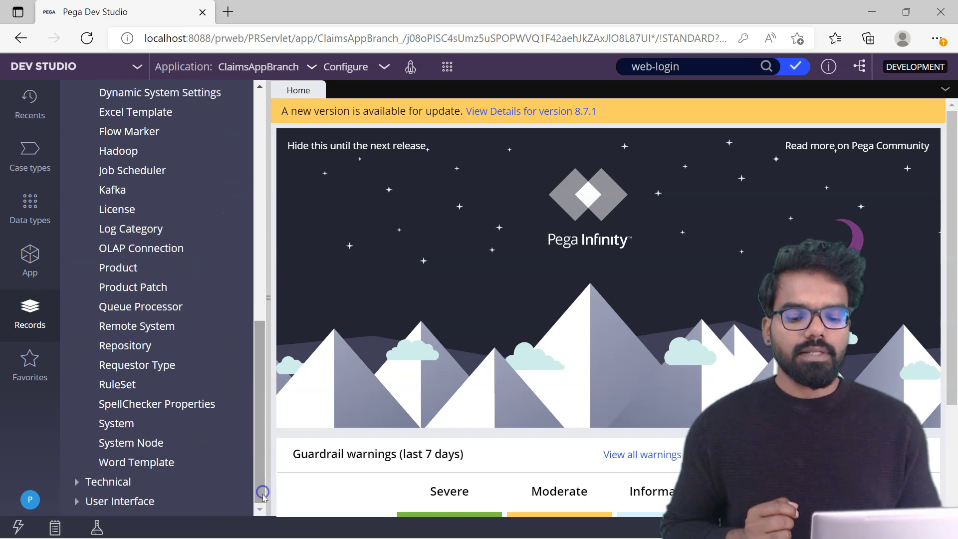
click(118, 428)
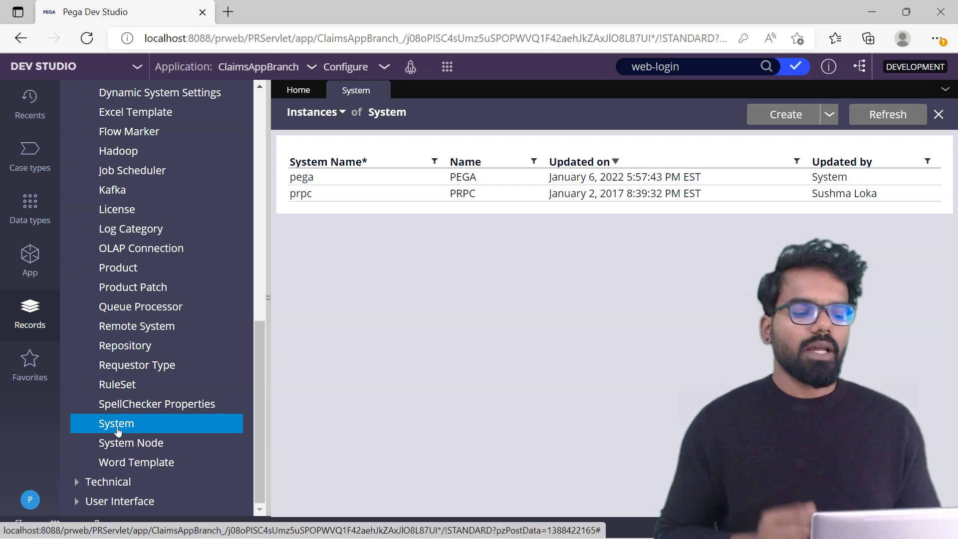
click(340, 240)
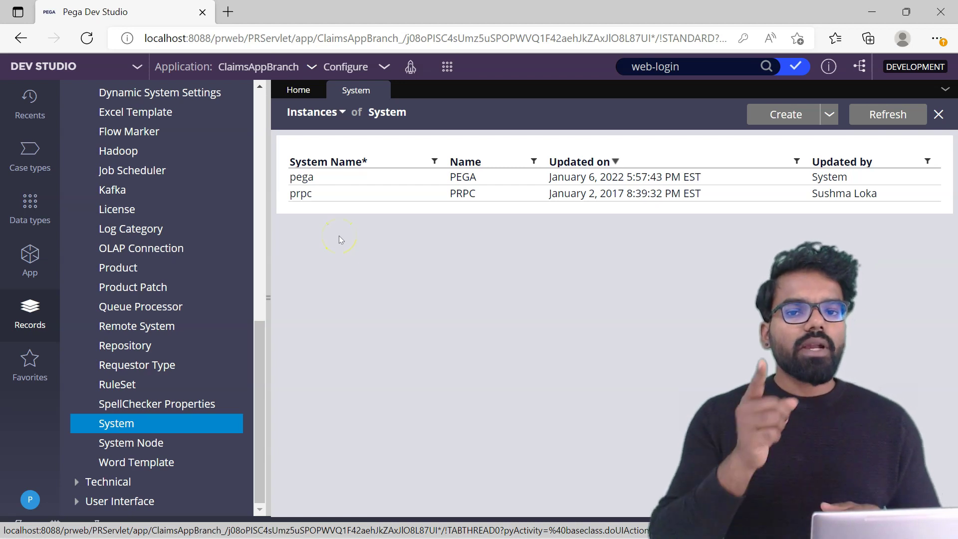
- View the System Name settings, with current name pega, then go back to the System instances
click(354, 71)
click(317, 254)
click(427, 258)
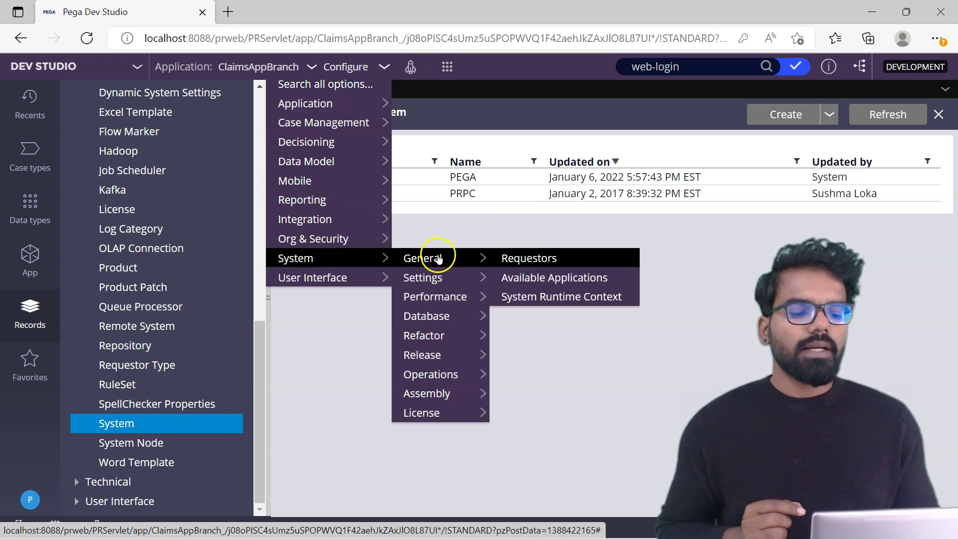
click(421, 276)
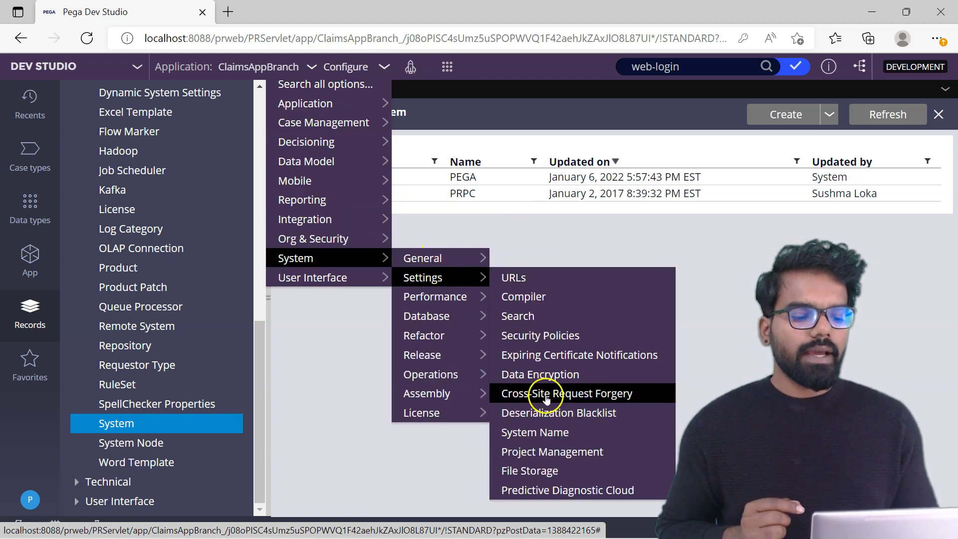
click(538, 428)
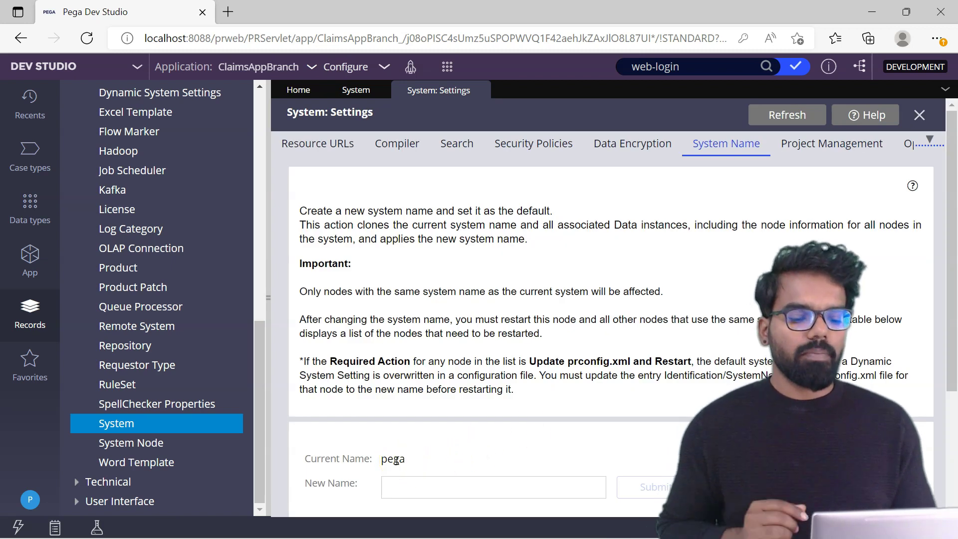
click(355, 90)
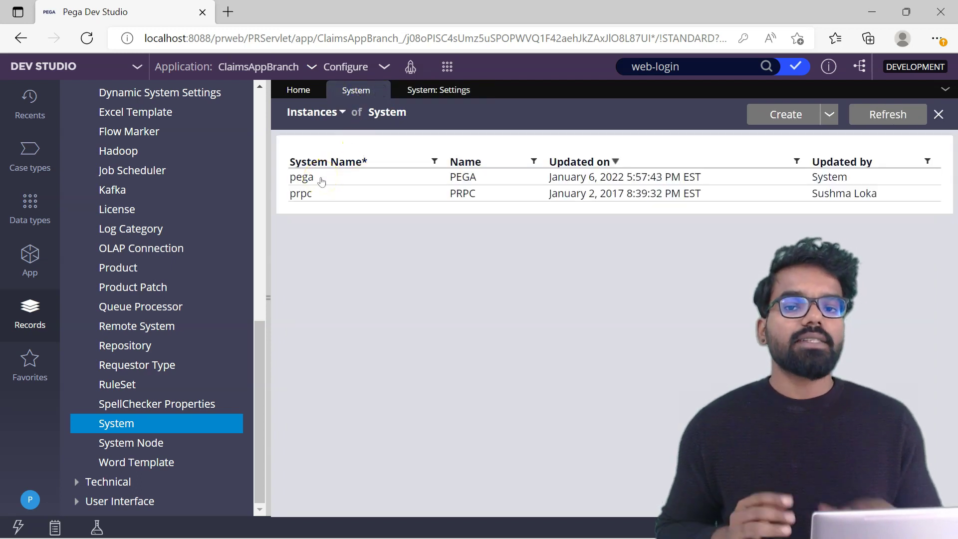
- Open the pega System record and review its production levels, leaving 2 - Development
click(322, 181)
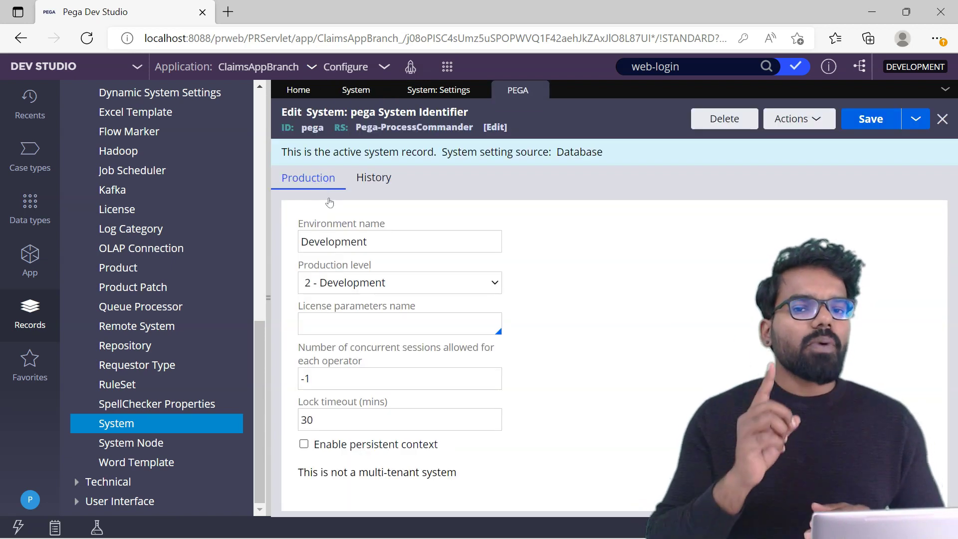
click(356, 281)
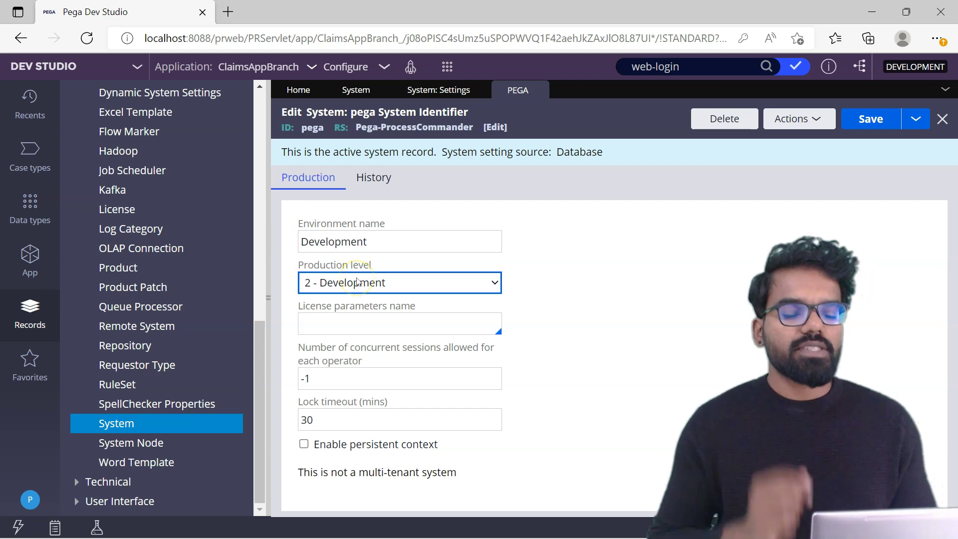
click(409, 280)
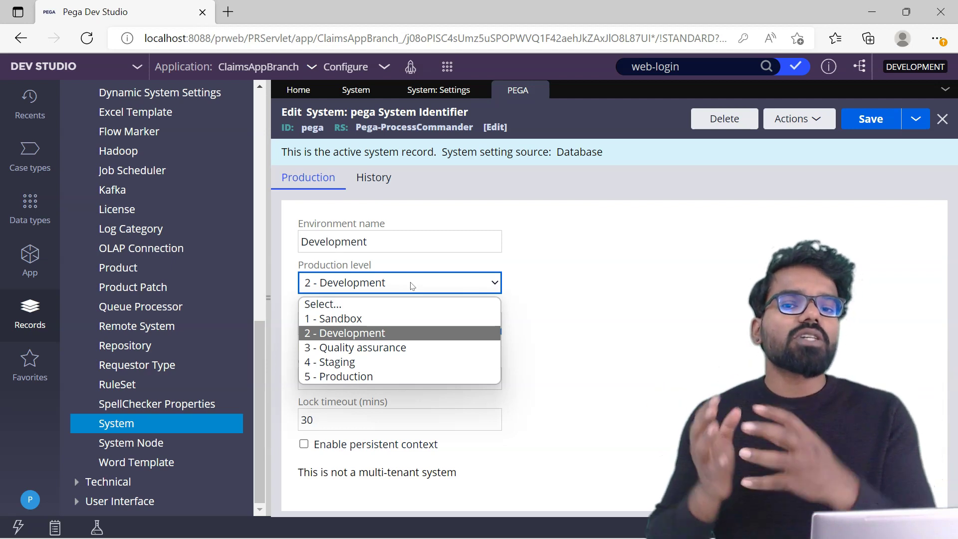
click(432, 274)
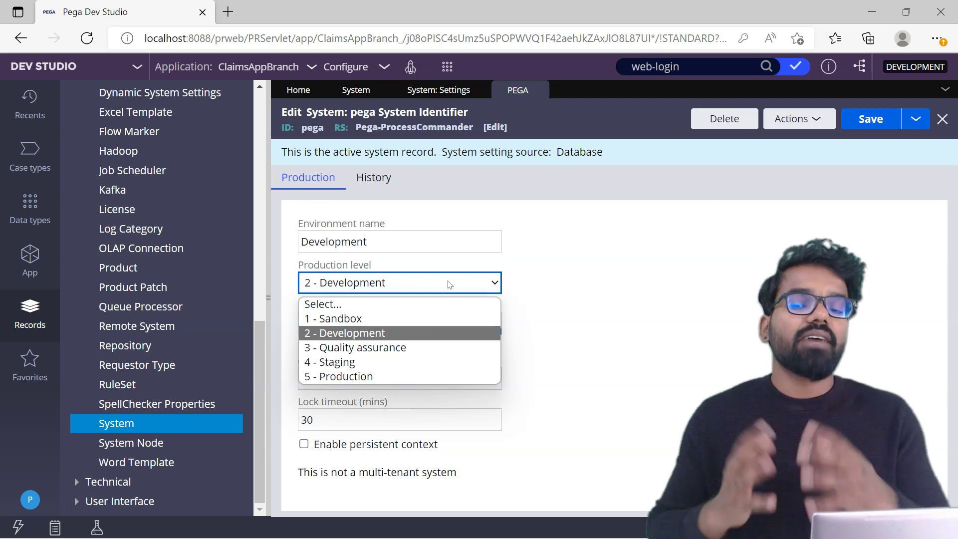
click(663, 278)
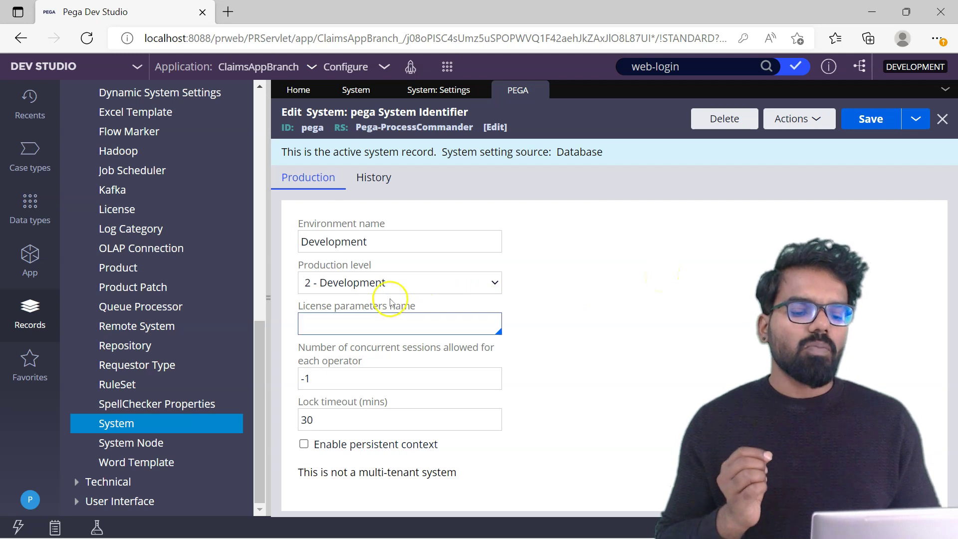
- Change the pega record's production level to 3 - Quality assurance without saving
click(379, 283)
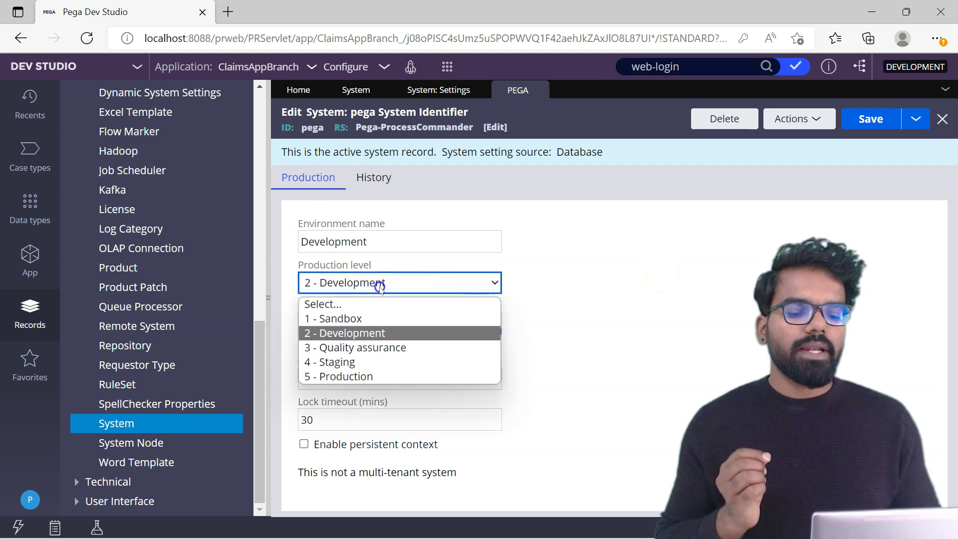
click(341, 336)
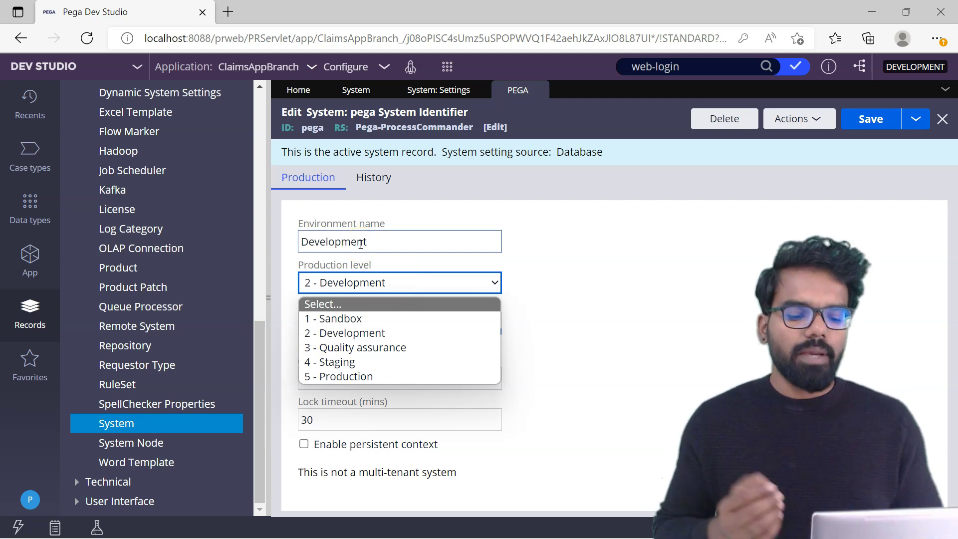
click(364, 284)
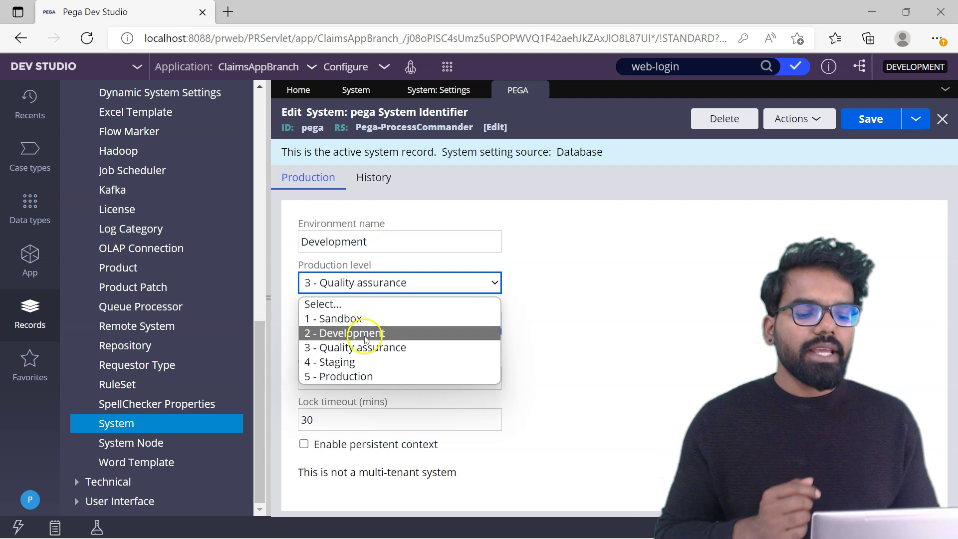
click(364, 348)
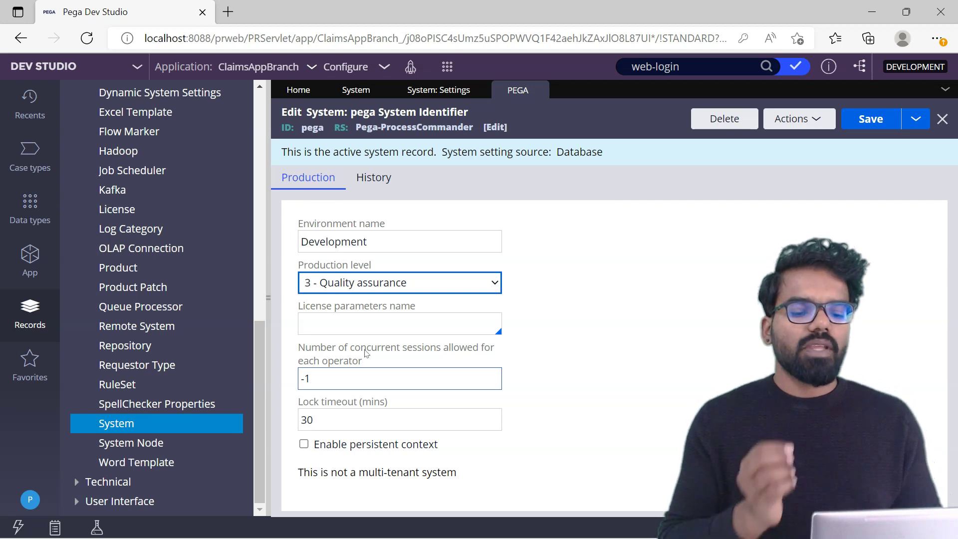
click(344, 250)
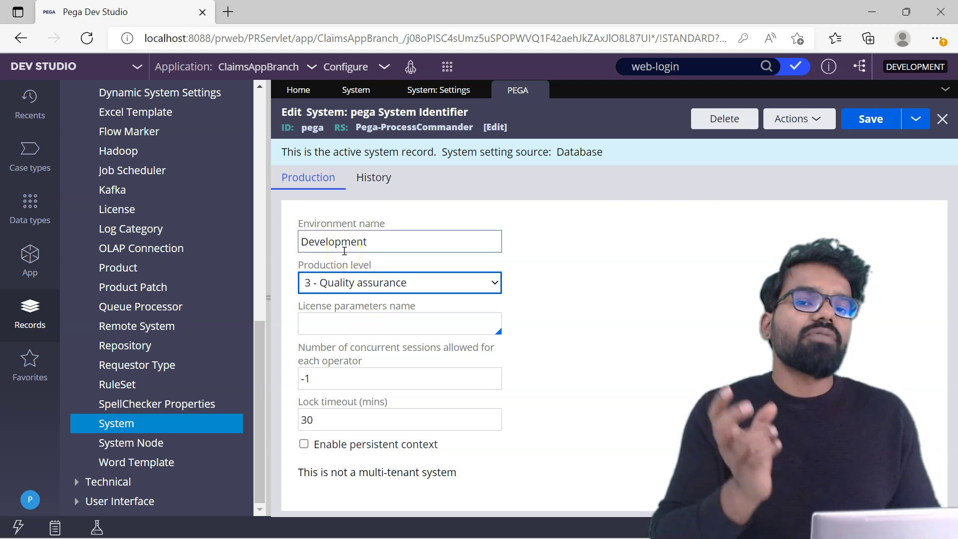
click(379, 387)
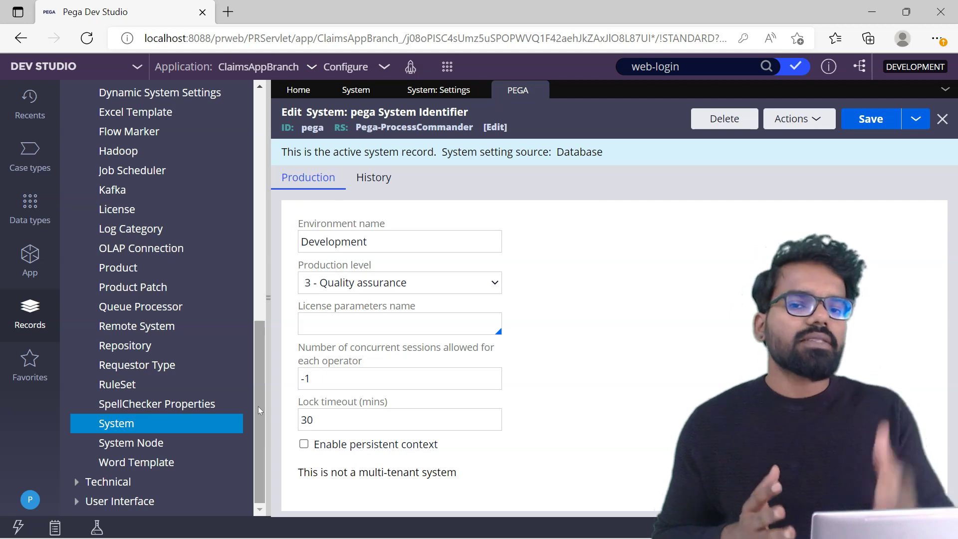
click(335, 379)
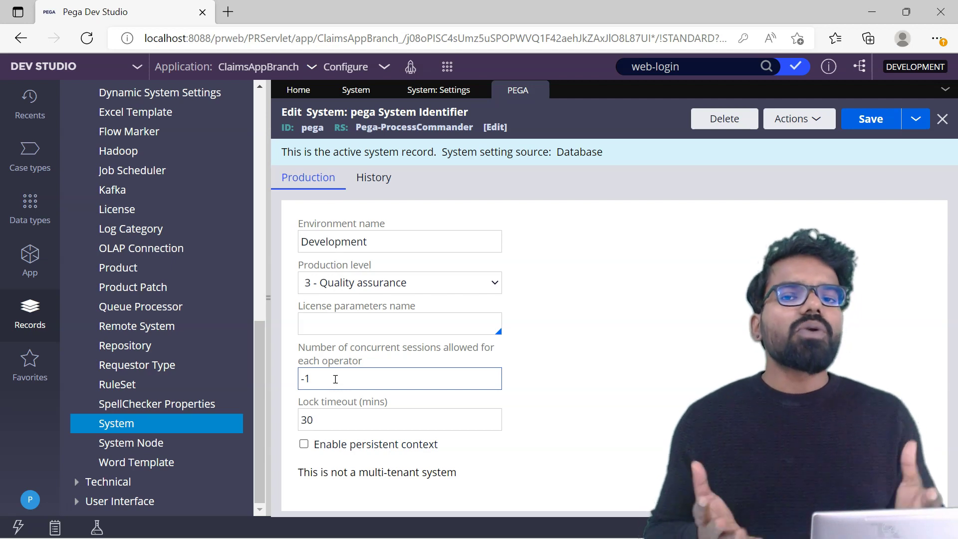
- Start a new SysAdmin System record from the record types menu
click(696, 174)
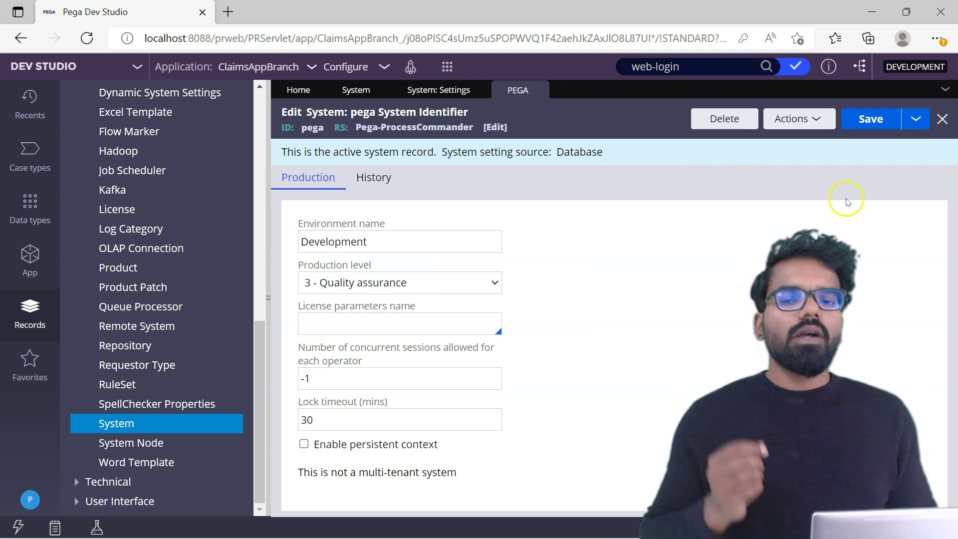
click(447, 66)
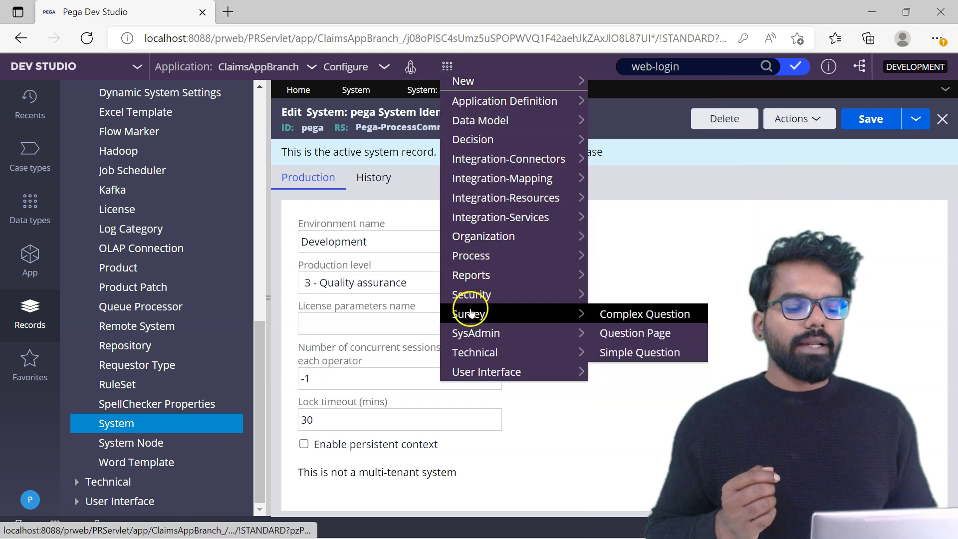
mouse_move(472, 338)
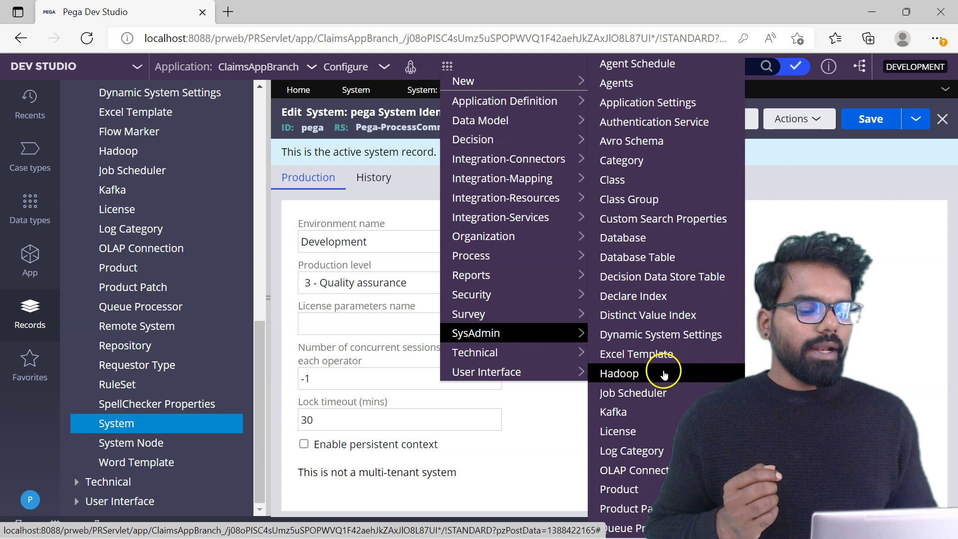
scroll(630, 463, down, 3)
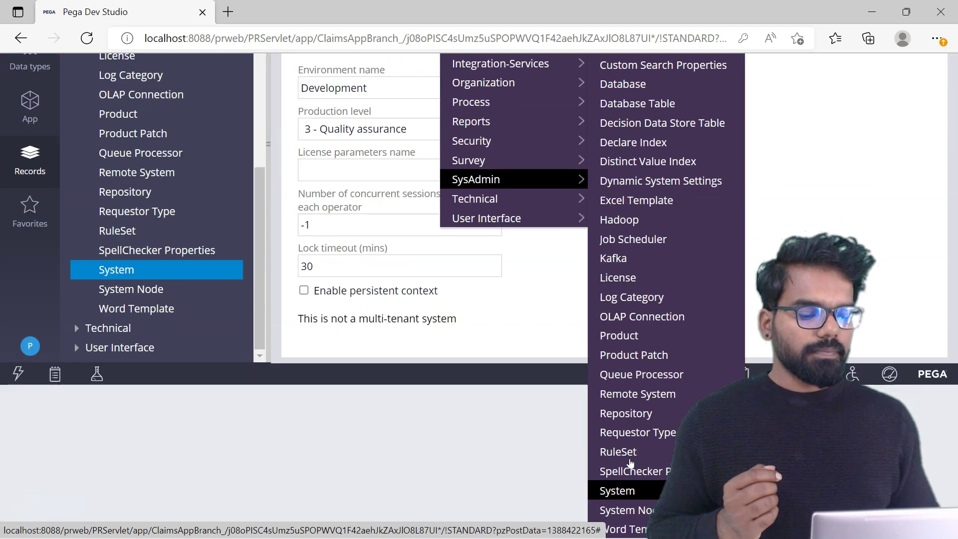
click(621, 490)
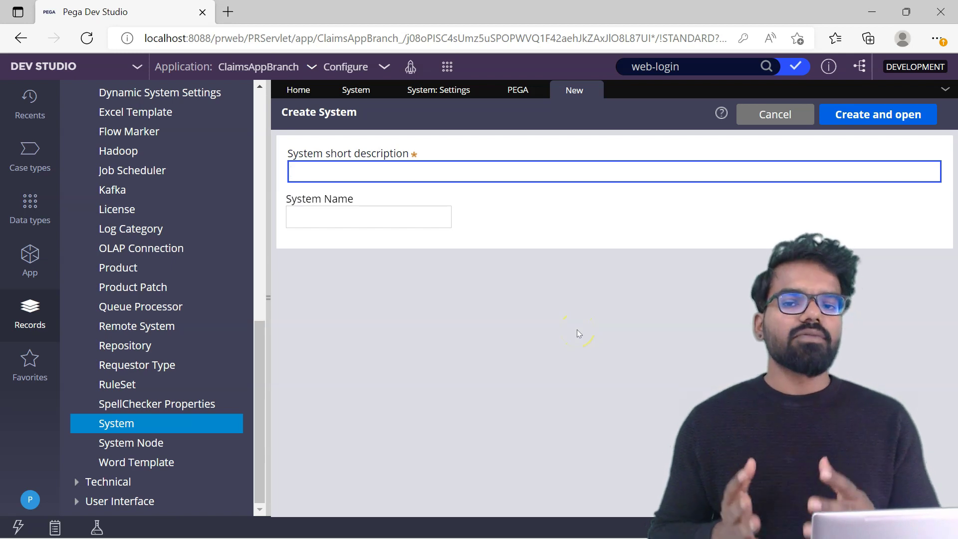
- Enter Alife_Dev as both short description and System Name, then create and open it
click(402, 172)
text(Alife_Dev)
drag(344, 172, 285, 178)
key(ctrl+c)
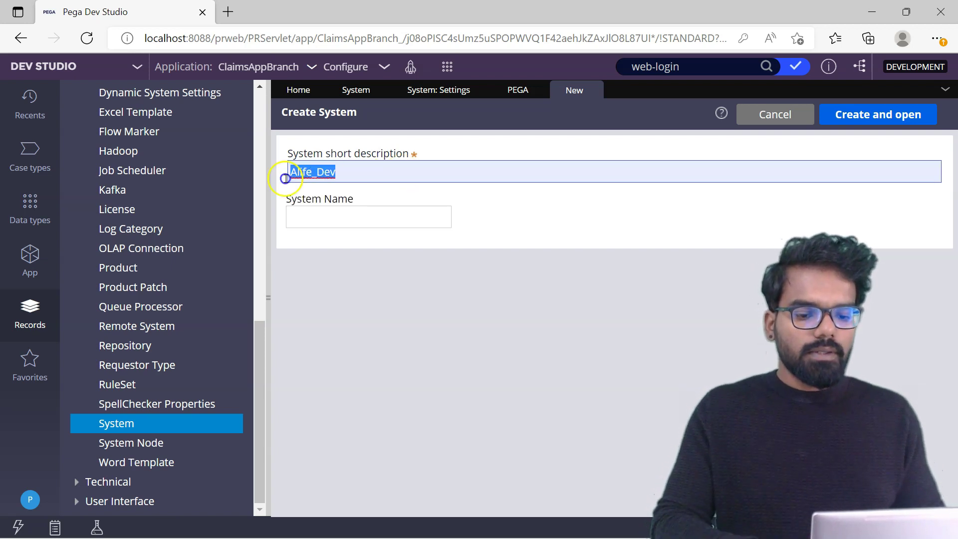
click(307, 209)
key(ctrl+v)
click(865, 115)
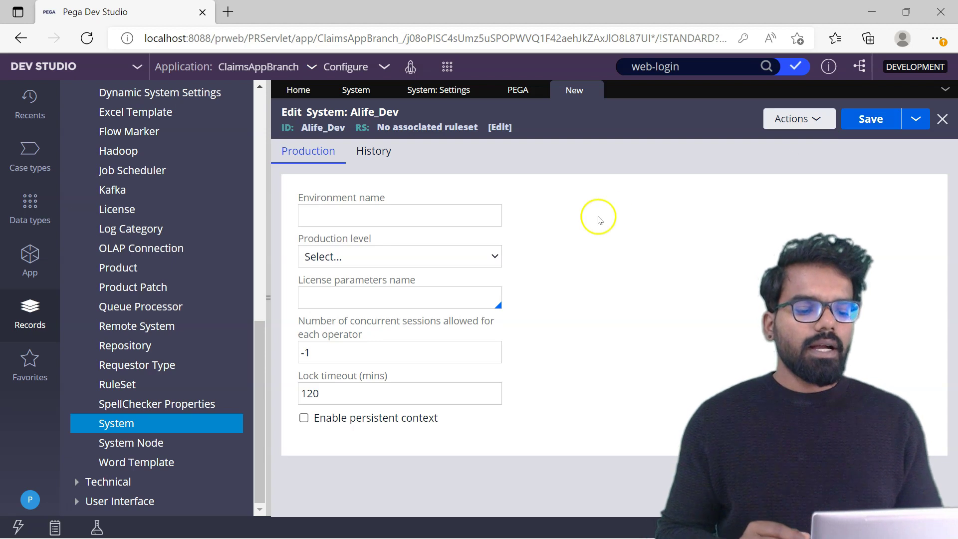
- Set Alife_Dev's production level to 2 - Development and review sessions and lock timeout
click(494, 256)
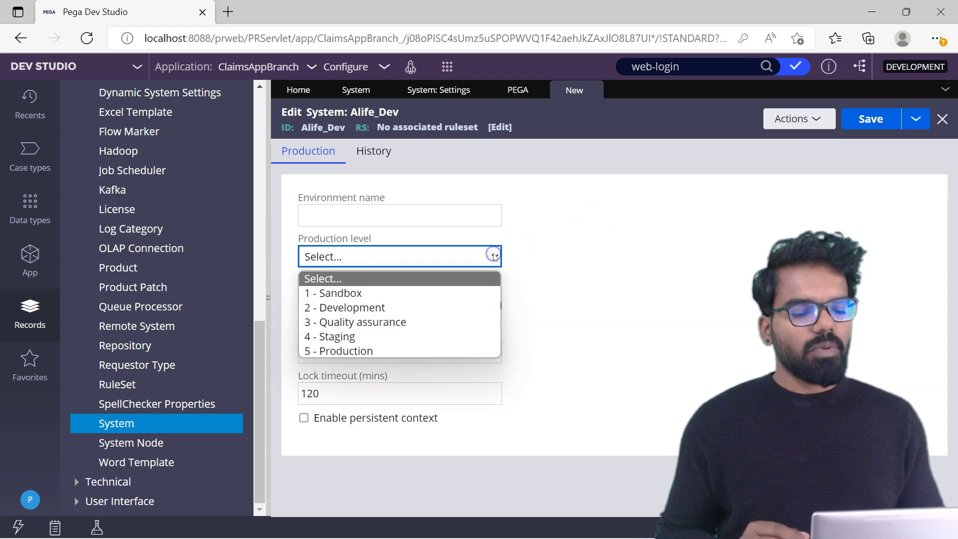
click(404, 307)
click(620, 280)
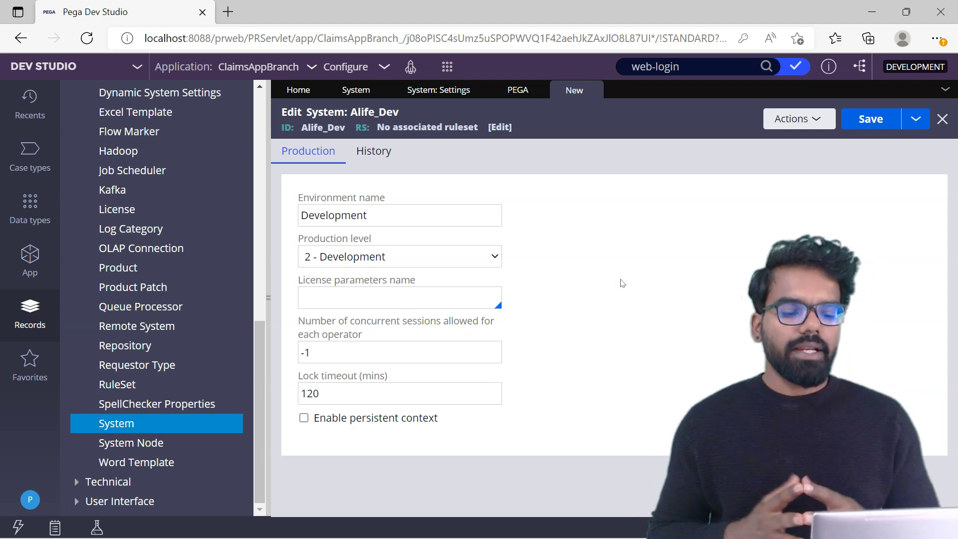
click(484, 255)
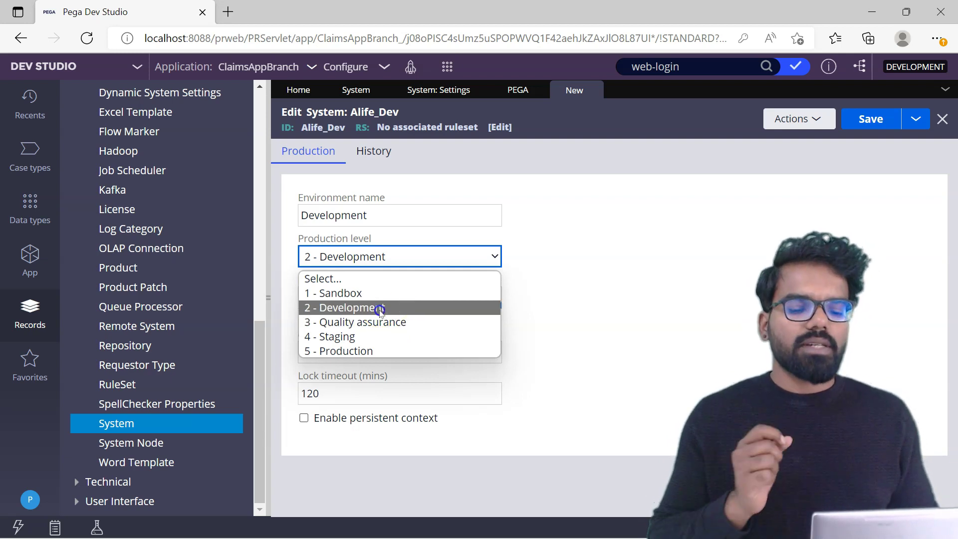
click(380, 310)
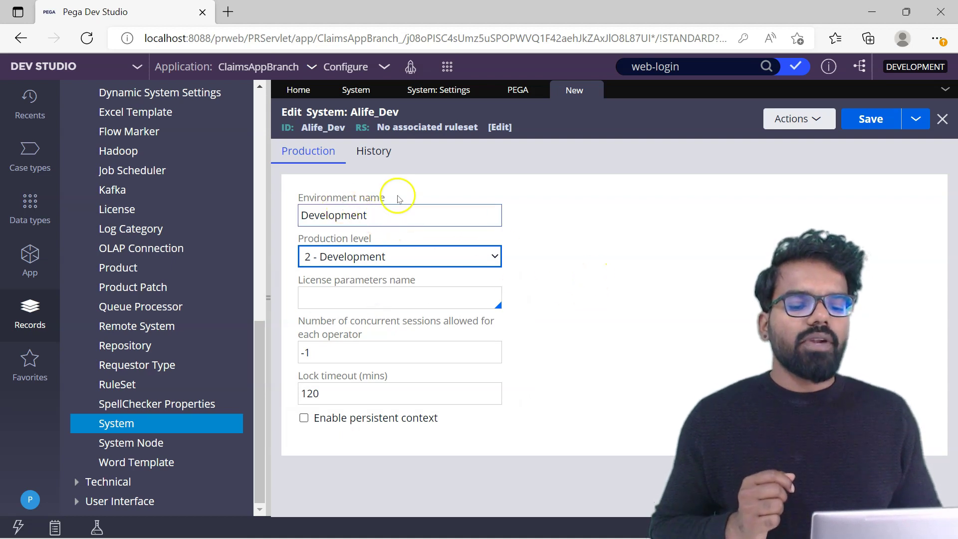
click(327, 343)
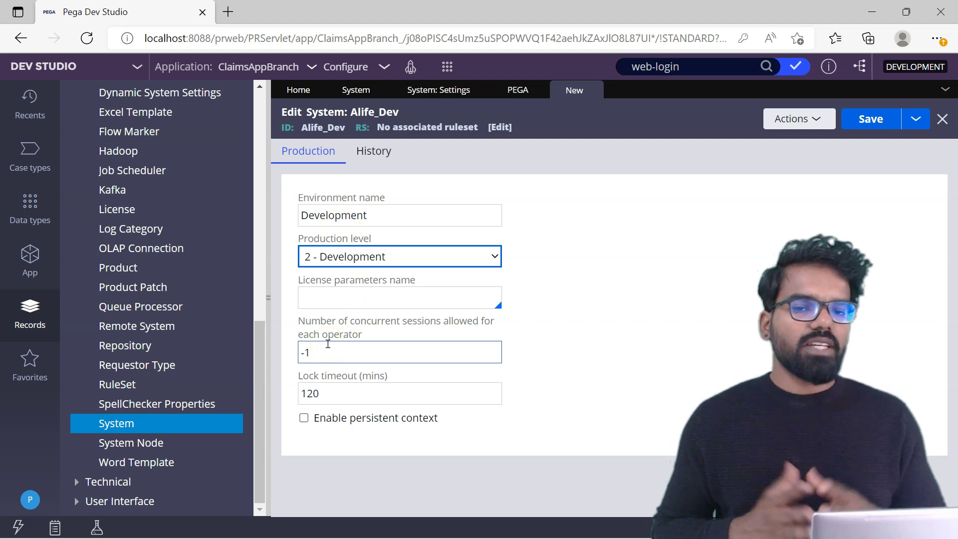
click(335, 384)
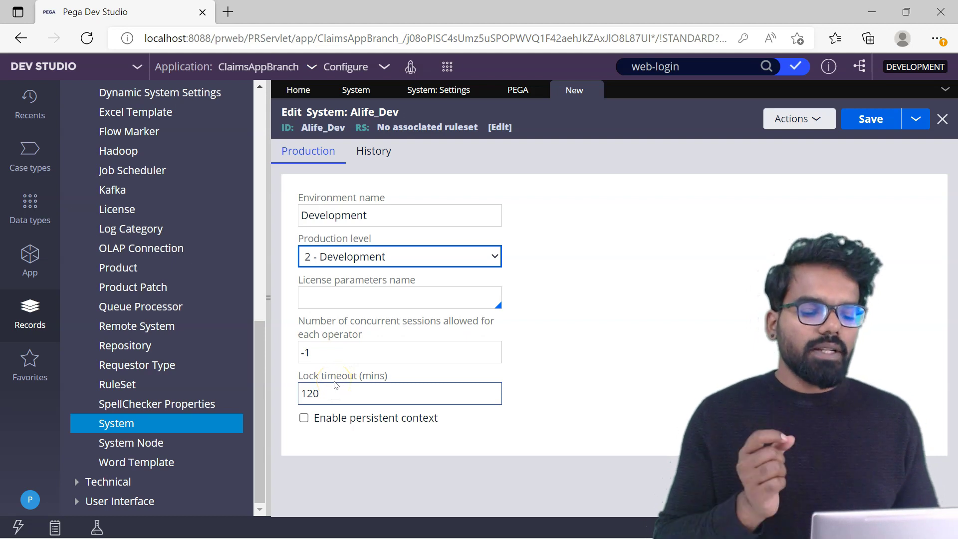
- Compare with the pega record's lock timeout of 30, then return to Alife_Dev
click(476, 168)
click(504, 91)
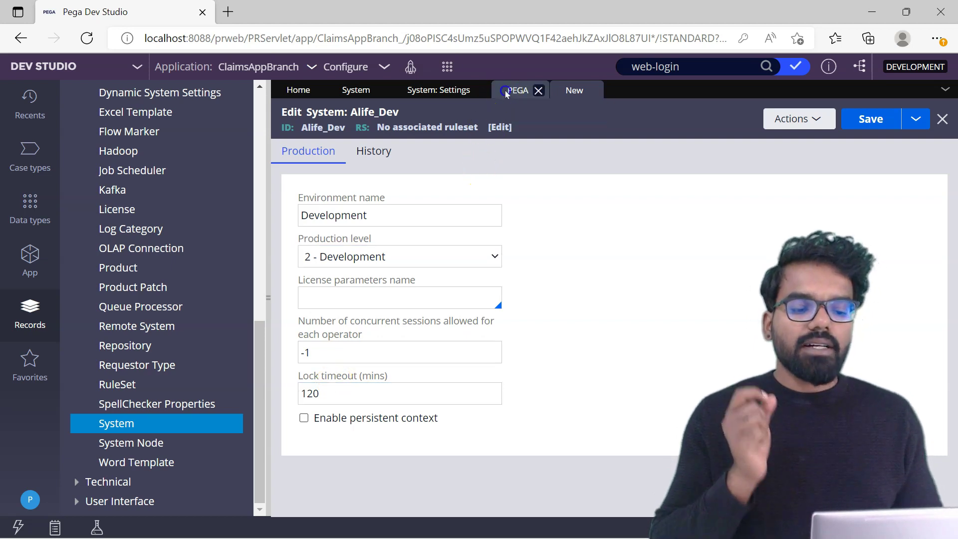
click(320, 424)
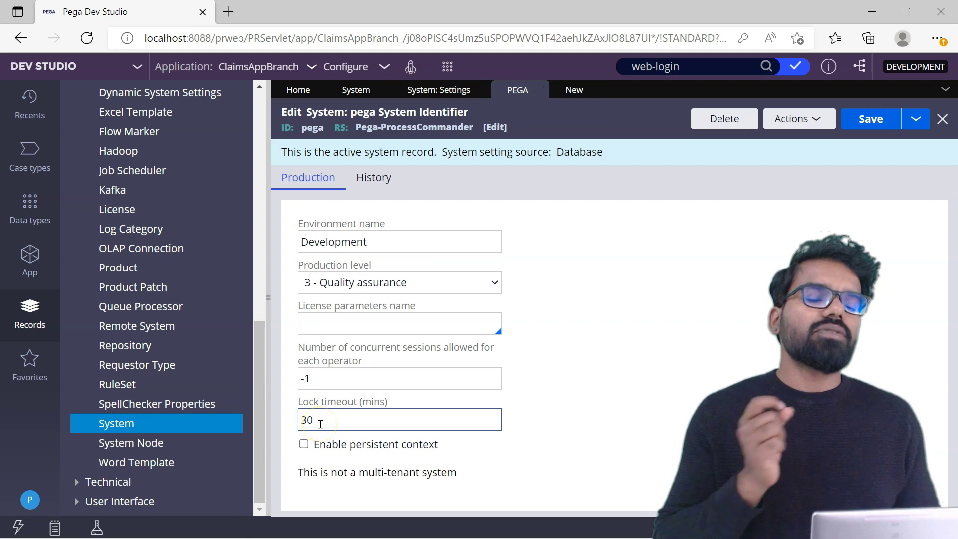
click(575, 90)
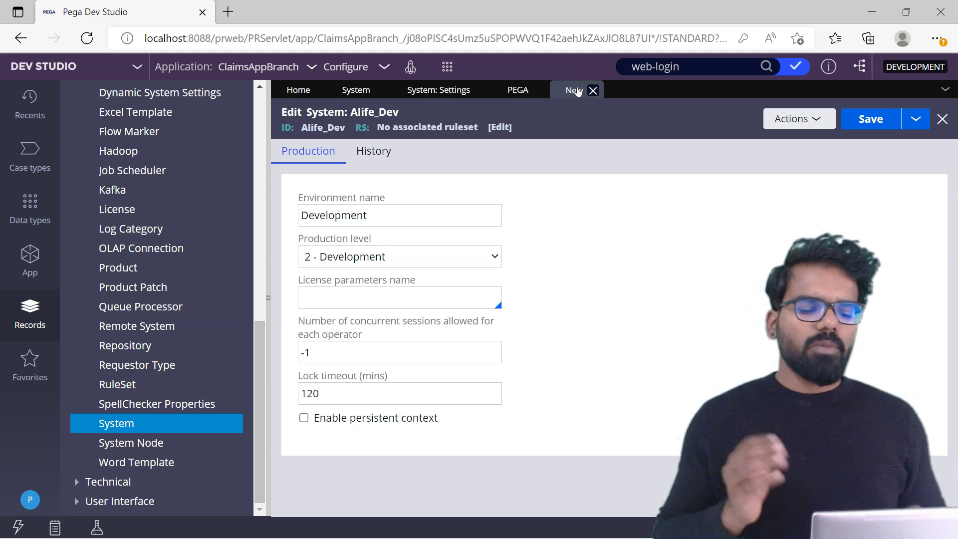
- Save Alife_Dev, refresh the System list to see it, and switch to System Name settings
click(853, 129)
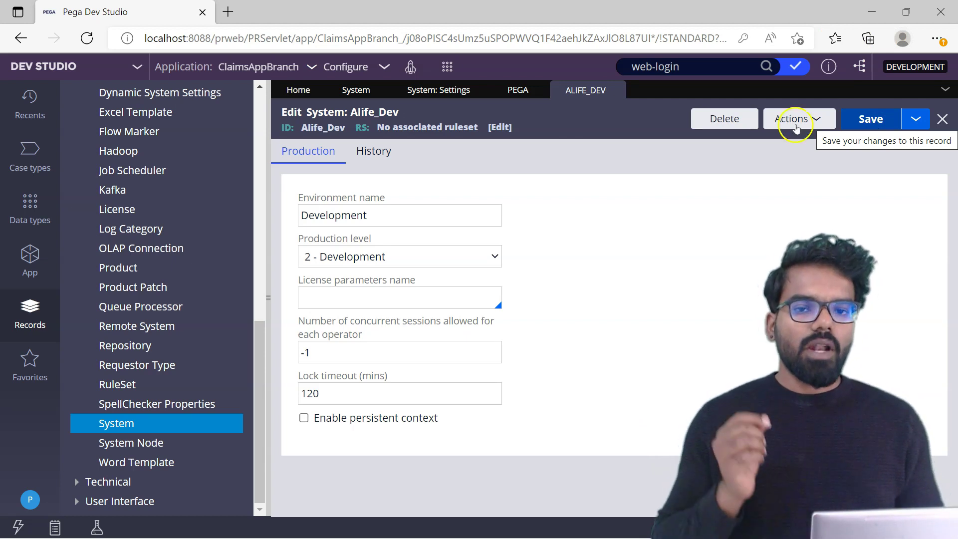
click(353, 90)
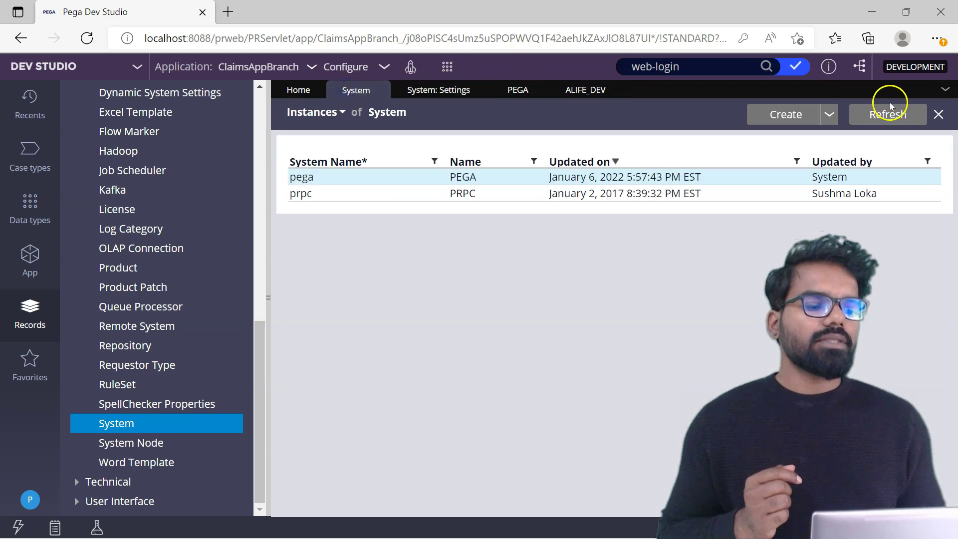
click(891, 107)
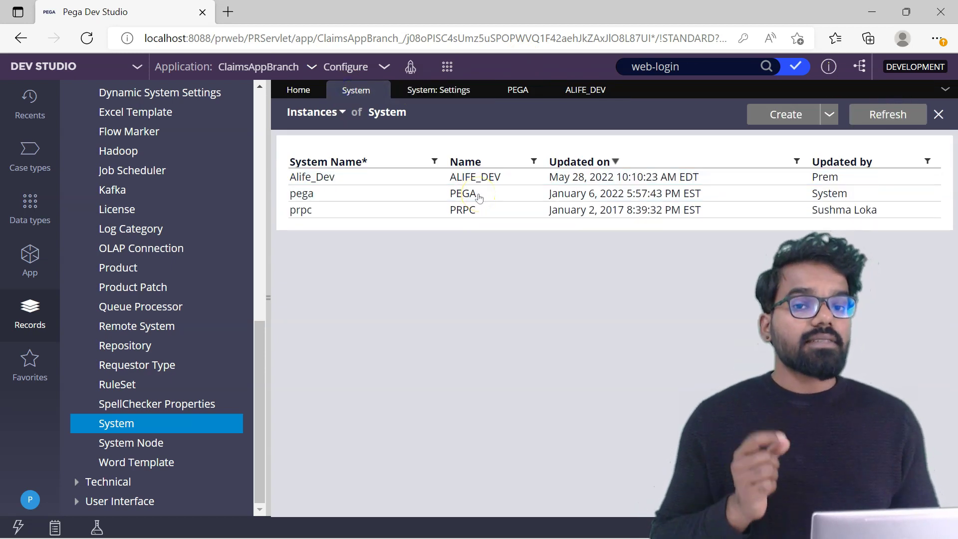
click(439, 90)
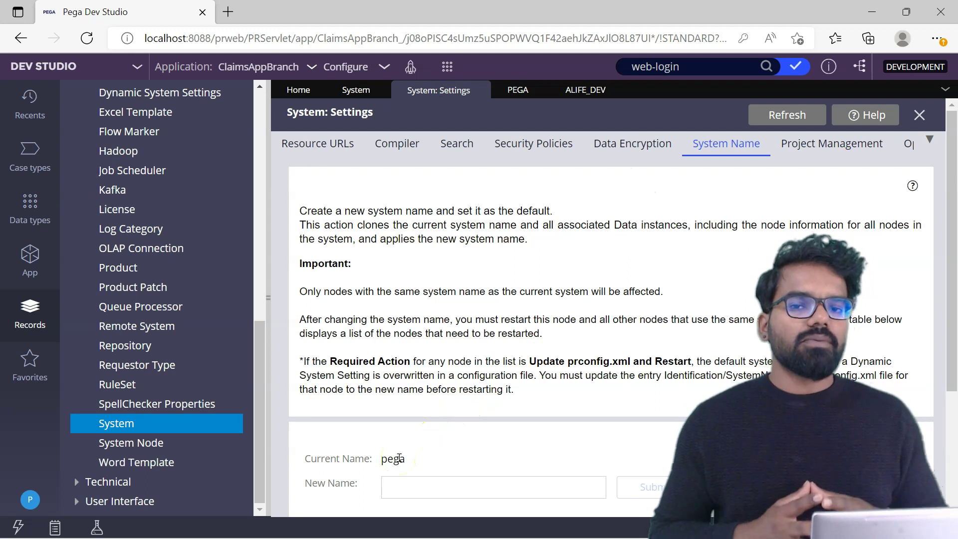
- Try focusing the empty New Name field on the System Name settings page
click(413, 489)
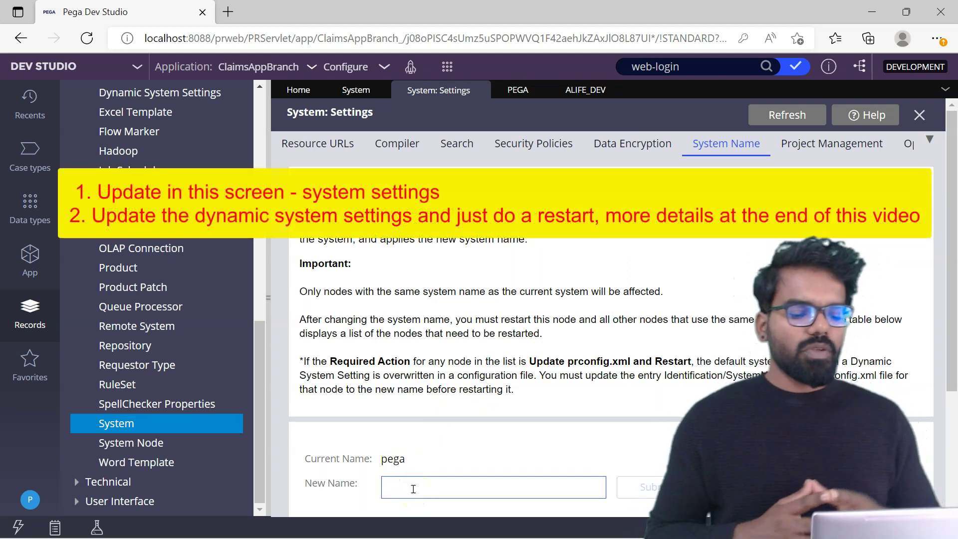
click(413, 489)
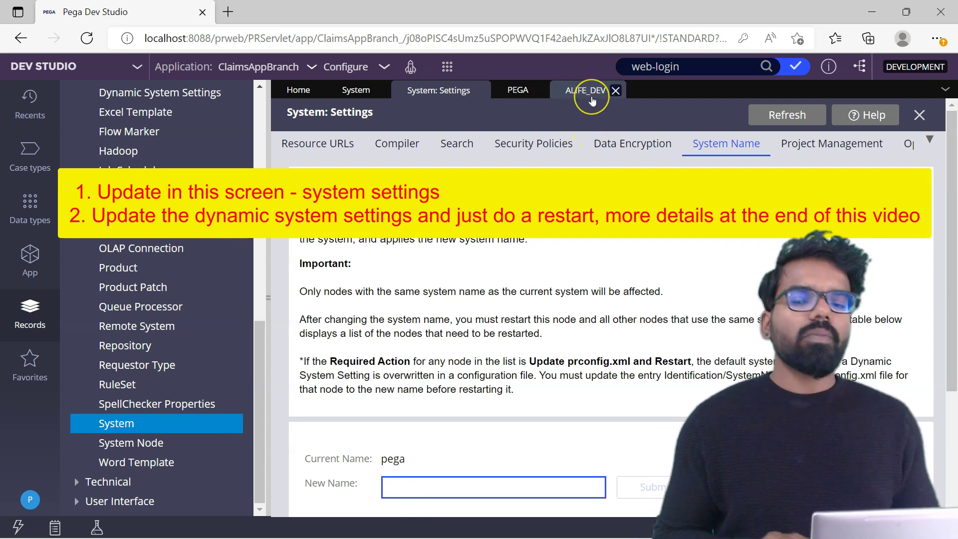
click(538, 381)
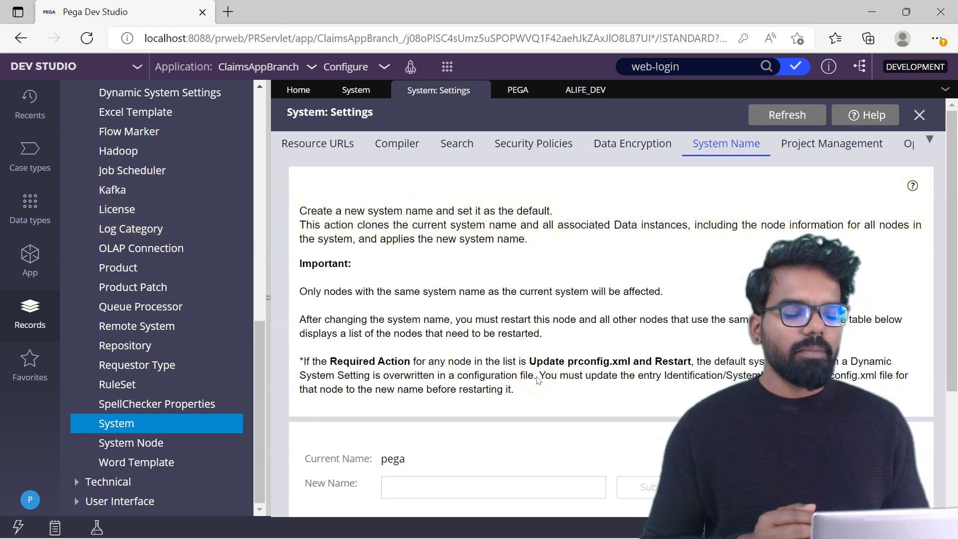
click(456, 489)
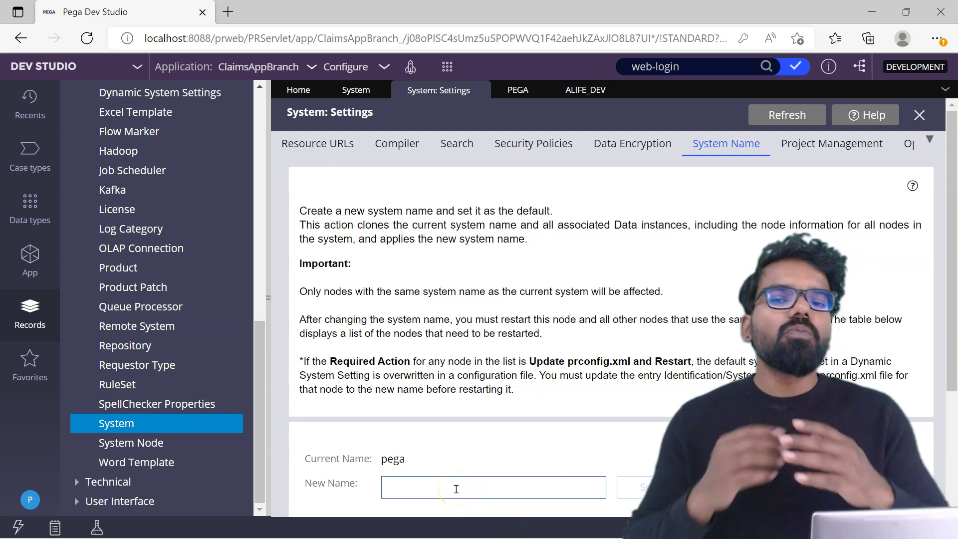
click(445, 489)
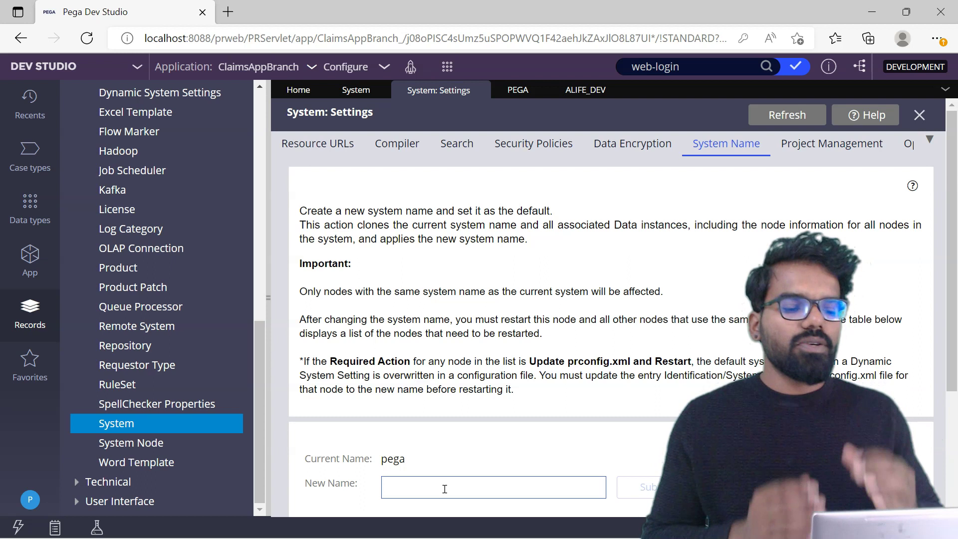
click(435, 489)
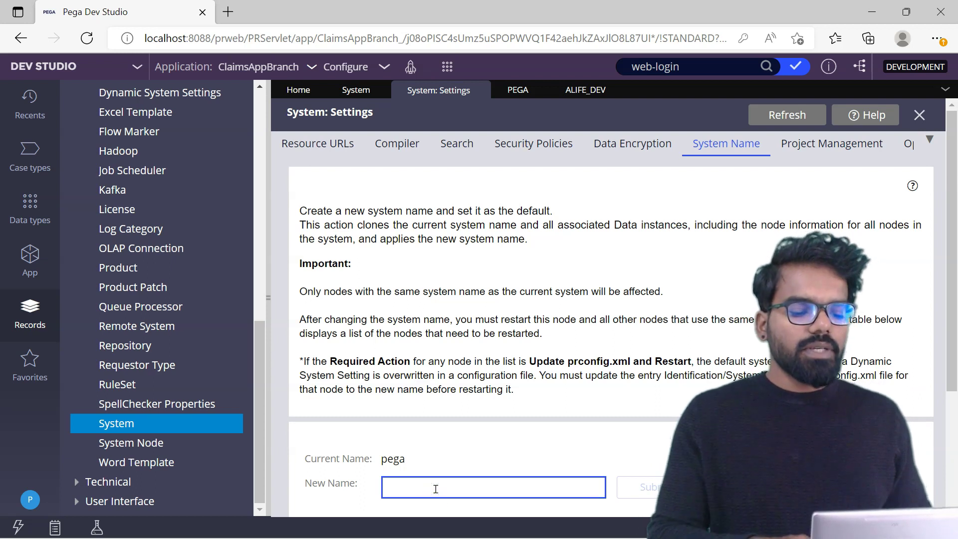
- Copy the Alife_Dev ID from its record and place the cursor in New Name
click(579, 90)
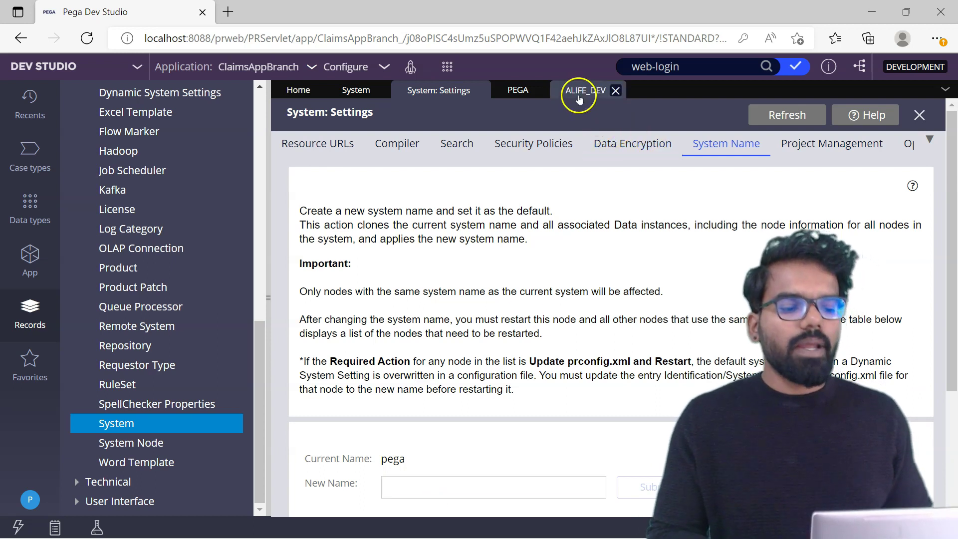
double_click(325, 129)
key(ctrl+c)
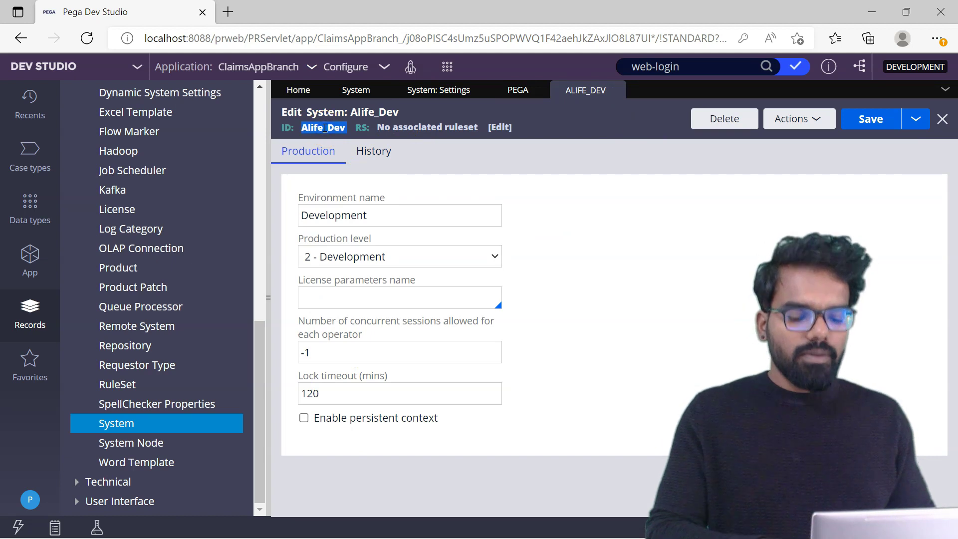
click(439, 90)
click(419, 481)
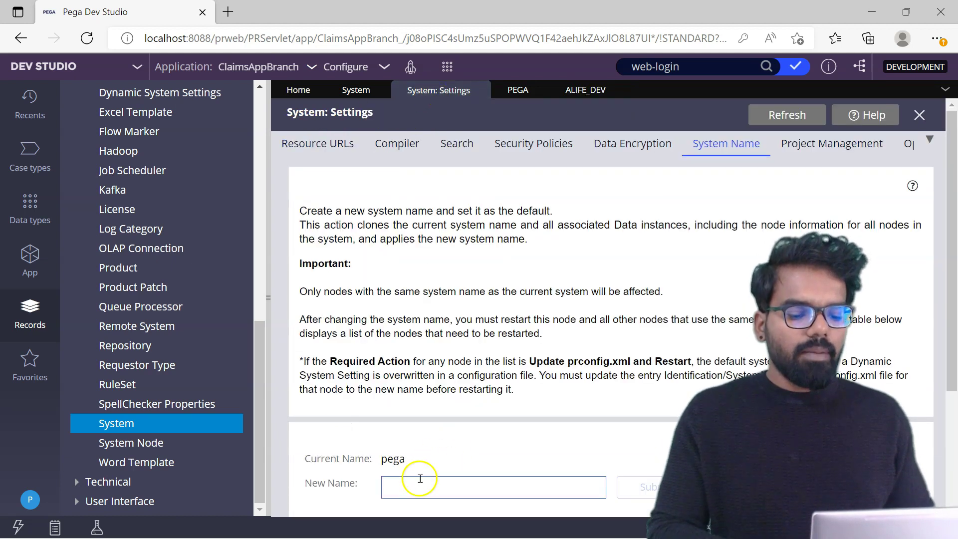
- Paste Alife_Dev as the new system name and submit it, receiving the success message
key(ctrl+v)
scroll(537, 288, down, 1)
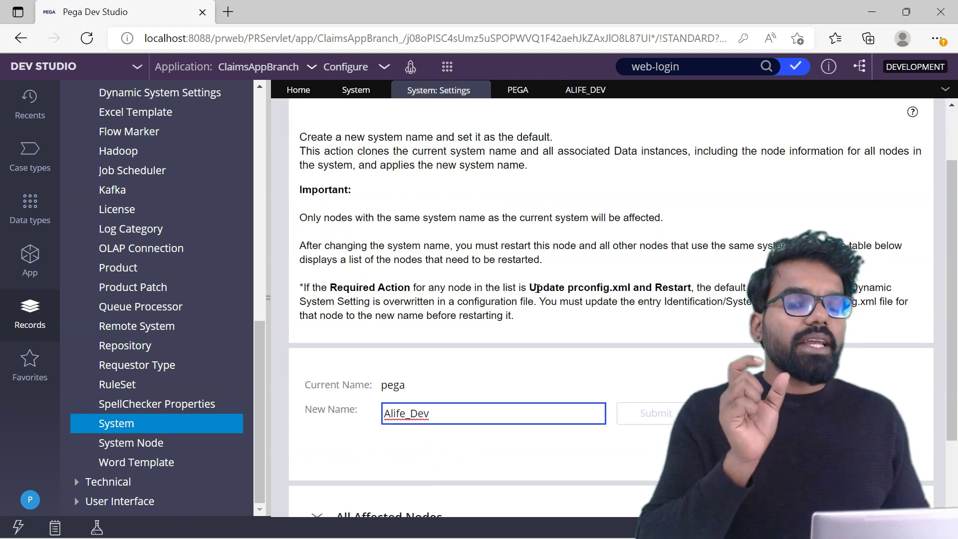
scroll(953, 251, down, 1)
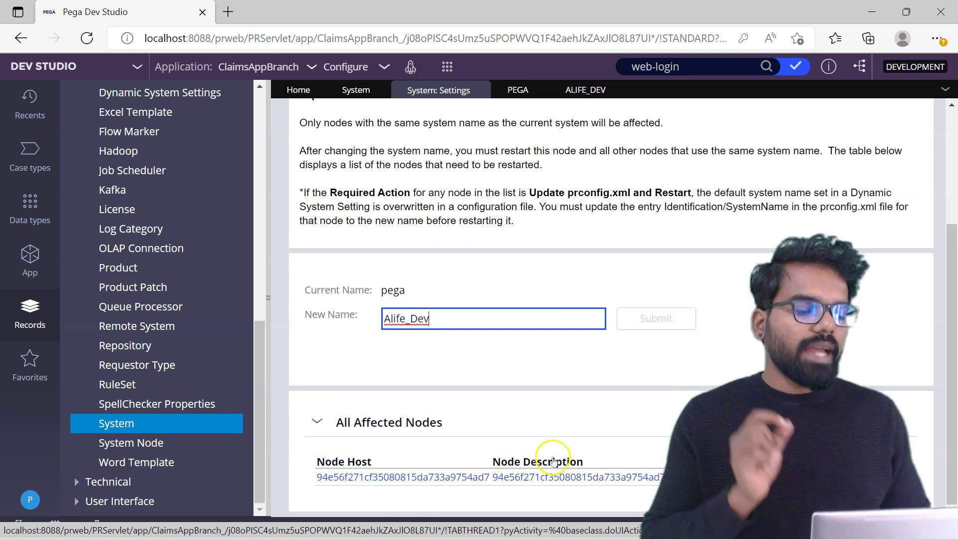
scroll(950, 290, up, 1)
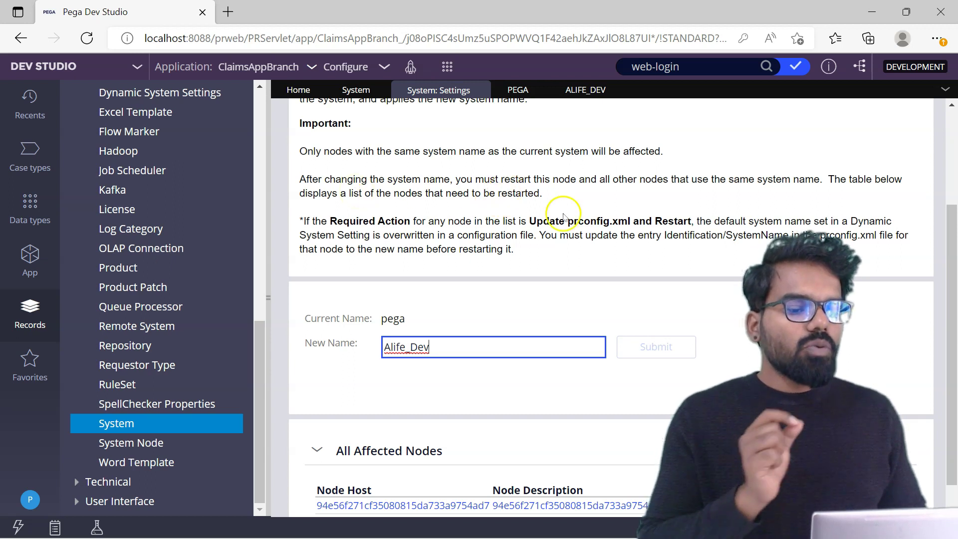
click(599, 283)
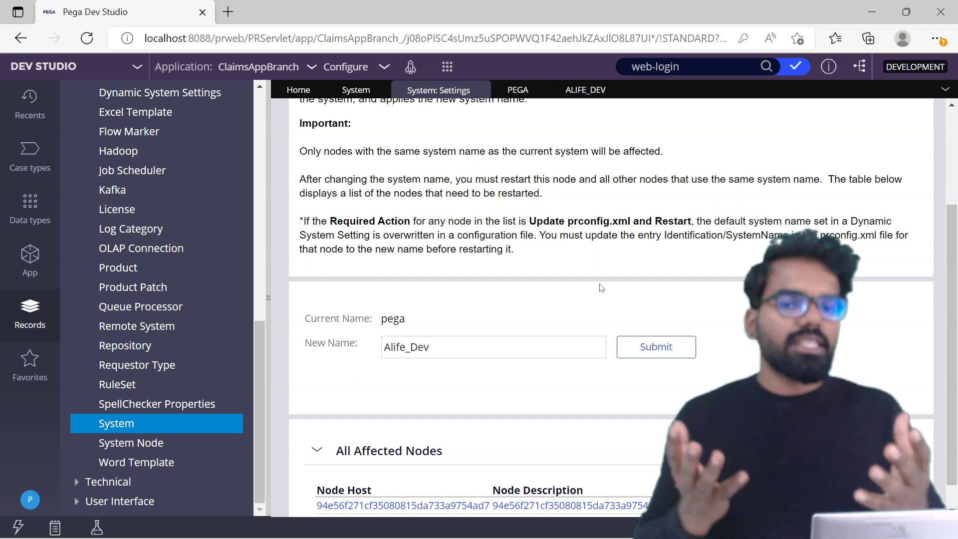
scroll(634, 304, down, 1)
click(669, 319)
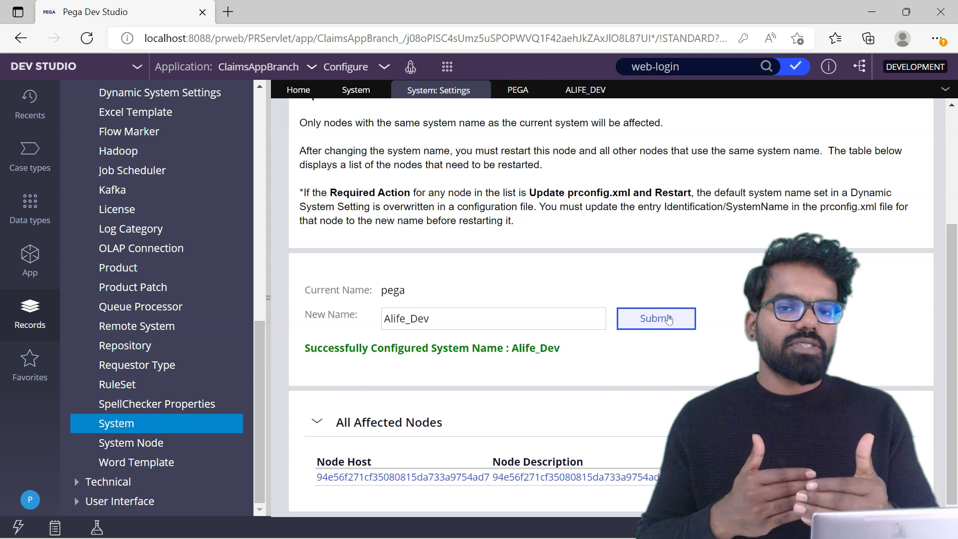
drag(952, 297, 952, 279)
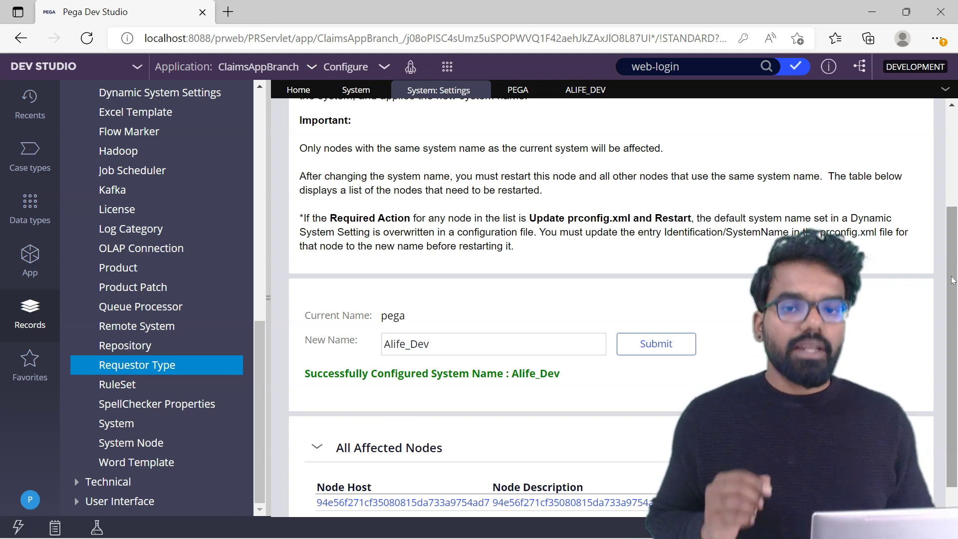
- Check Requestor Types for five new ALIFE_DEV entries, then list Dynamic System Settings
click(190, 369)
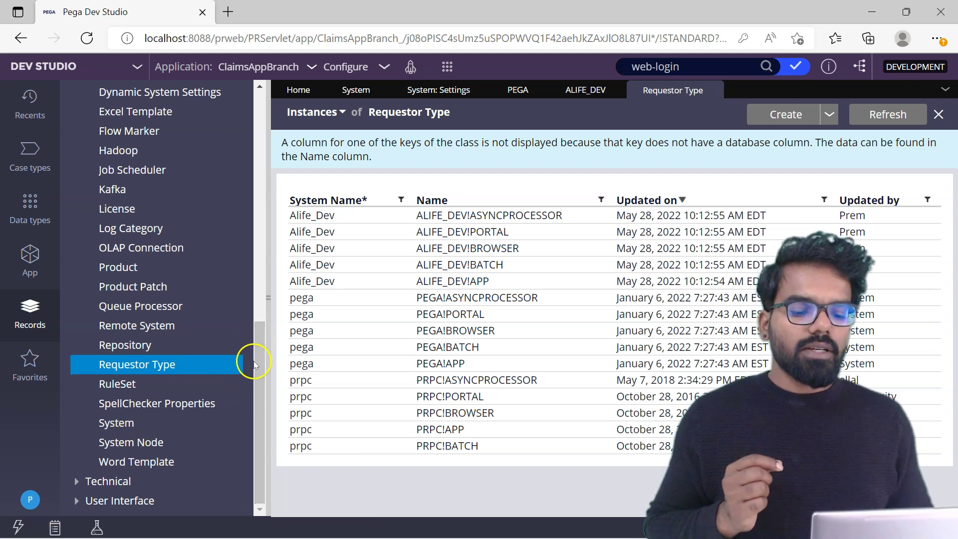
click(178, 96)
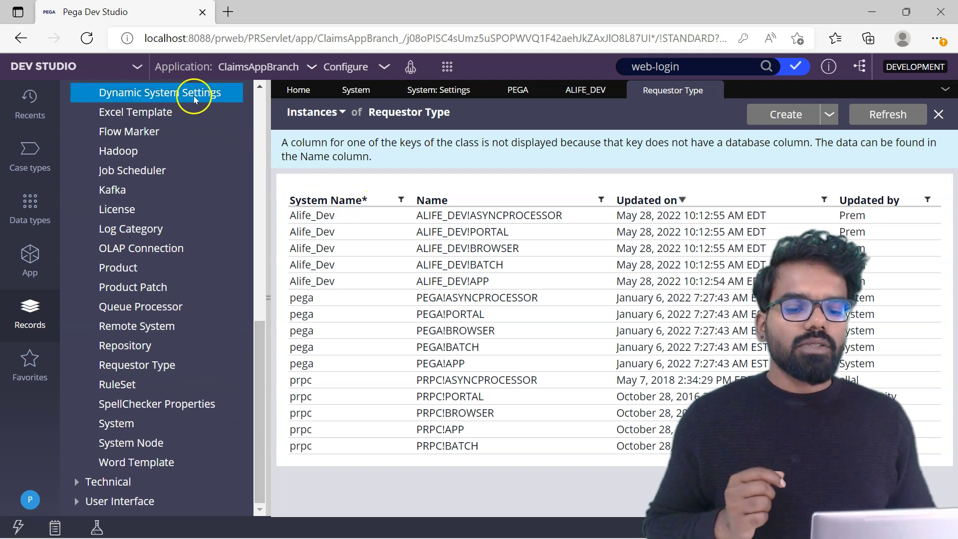
click(190, 94)
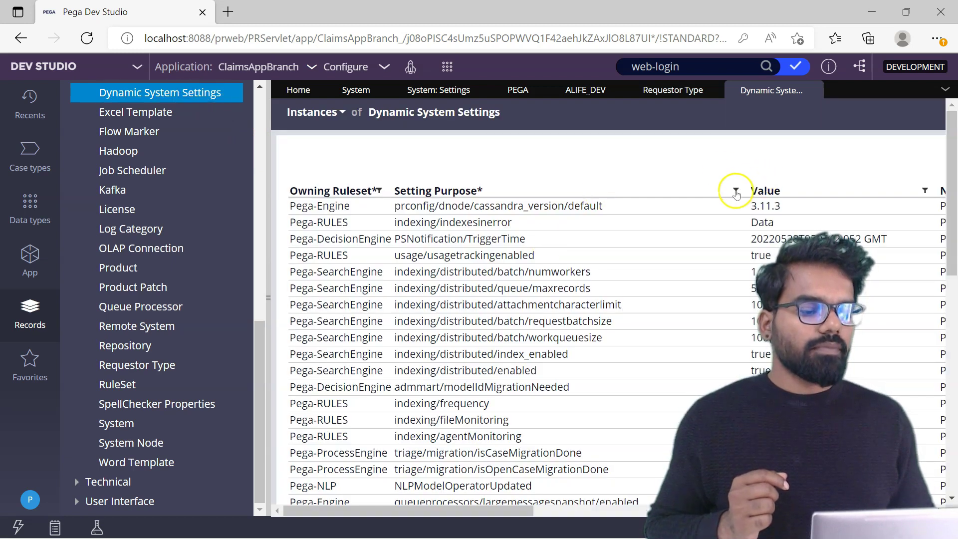
- Filter Setting Purpose to prconfig and open prconfig/identification/systemName/default, showing Alife_Dev
click(735, 191)
click(596, 253)
text(prconfig)
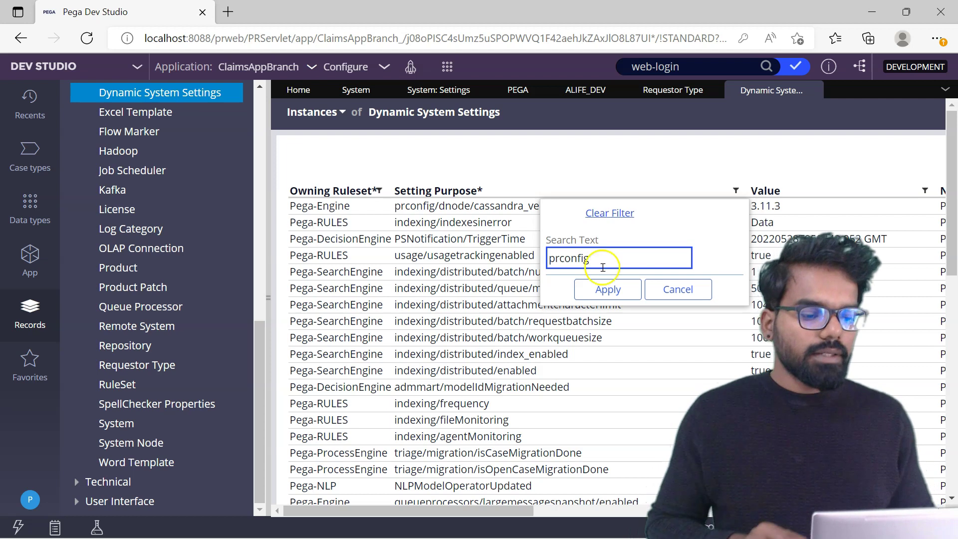
click(608, 289)
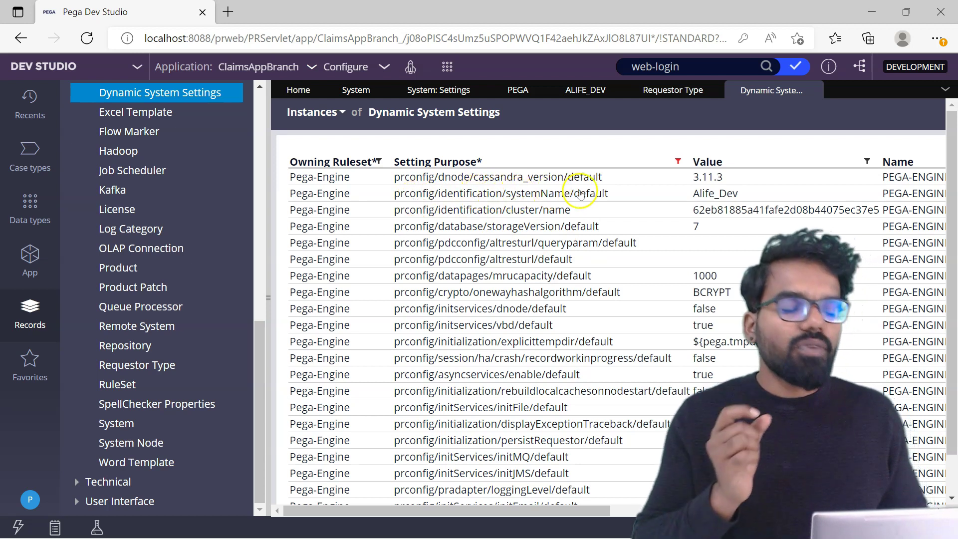
click(700, 199)
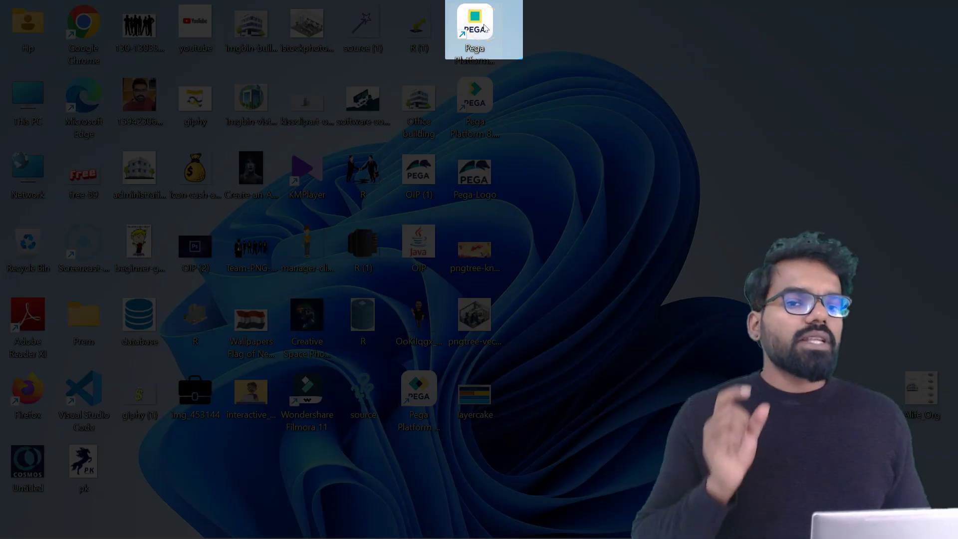
- Restart the Pega Platform server with its desktop shutdown shortcut, then log back in with the user name and password
double_click(484, 26)
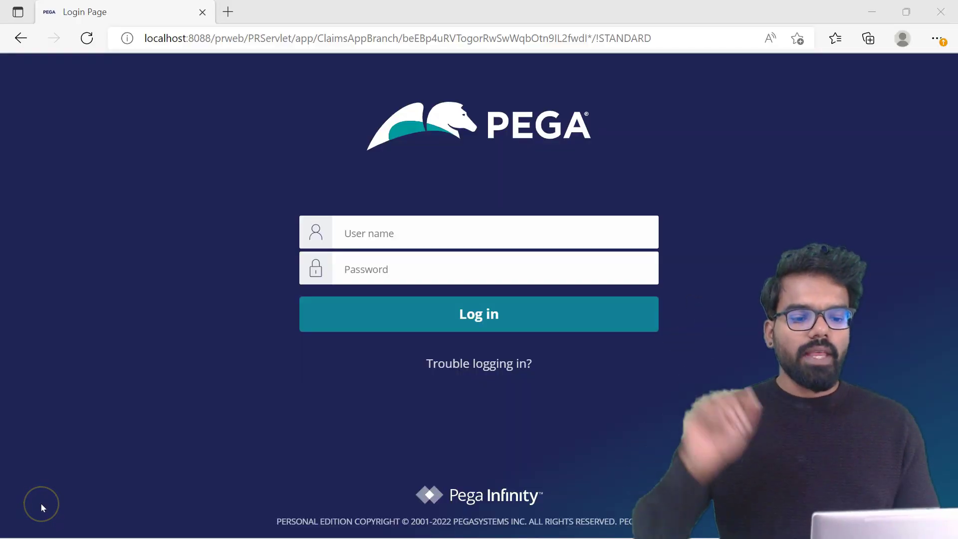
click(368, 230)
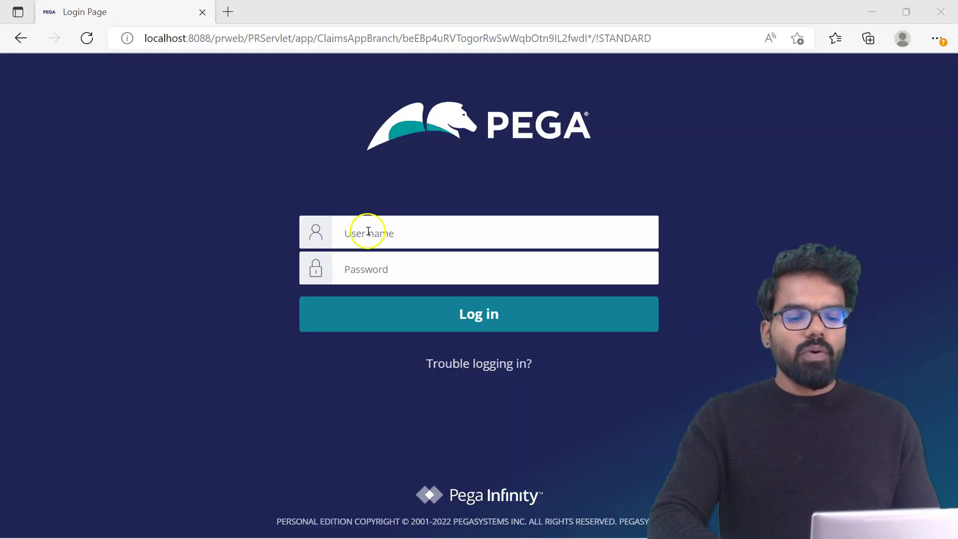
text(prem)
key(Tab)
text(rules)
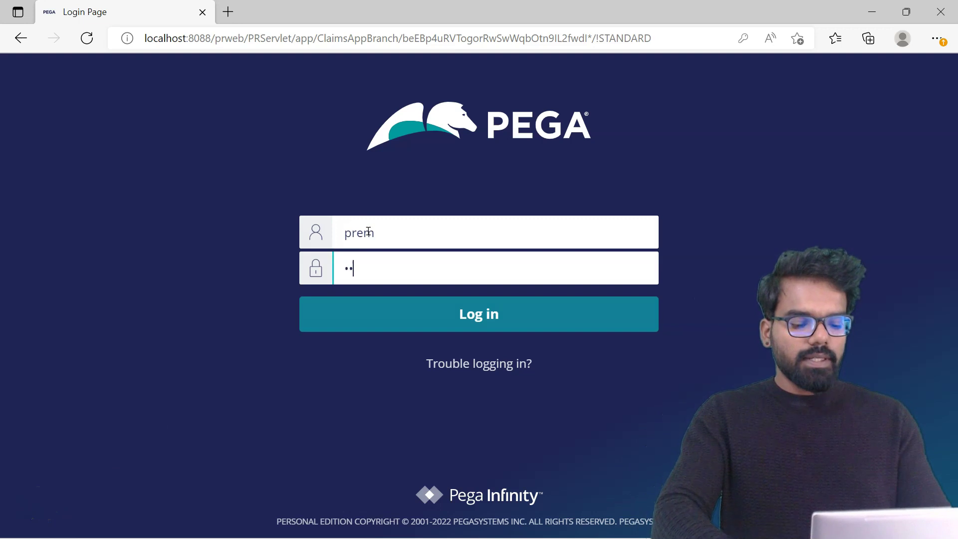
key(Return)
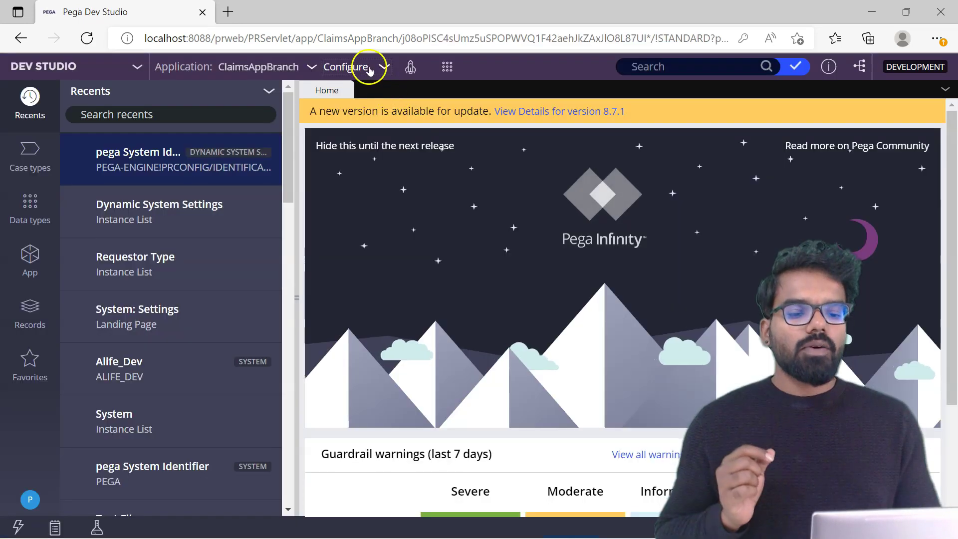
- Open Configure > System > Settings > System Name to check the current system name
click(366, 66)
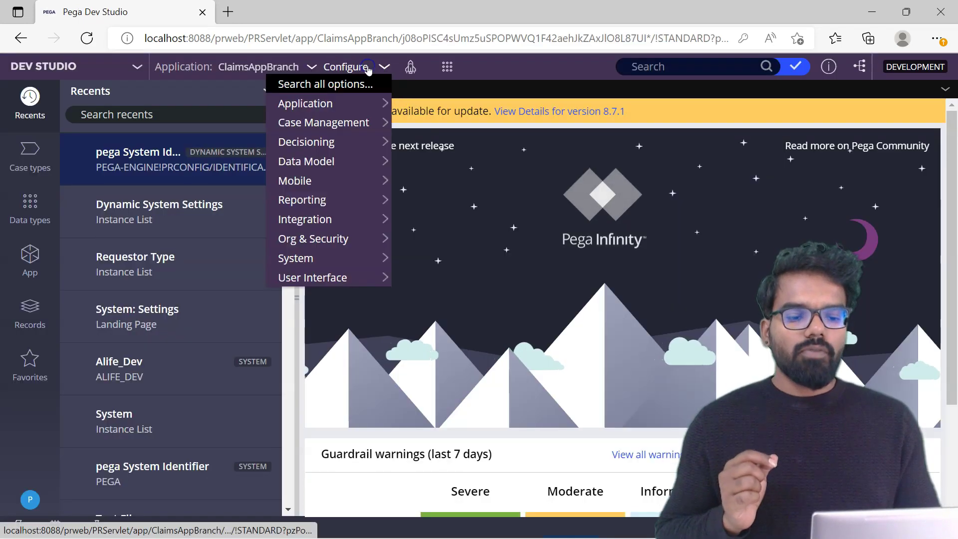
mouse_move(299, 257)
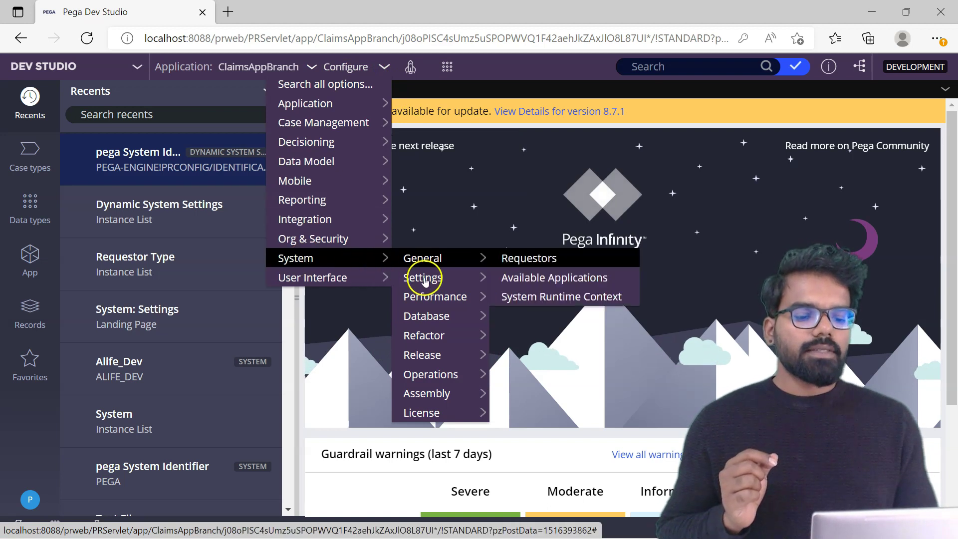
mouse_move(424, 281)
click(533, 432)
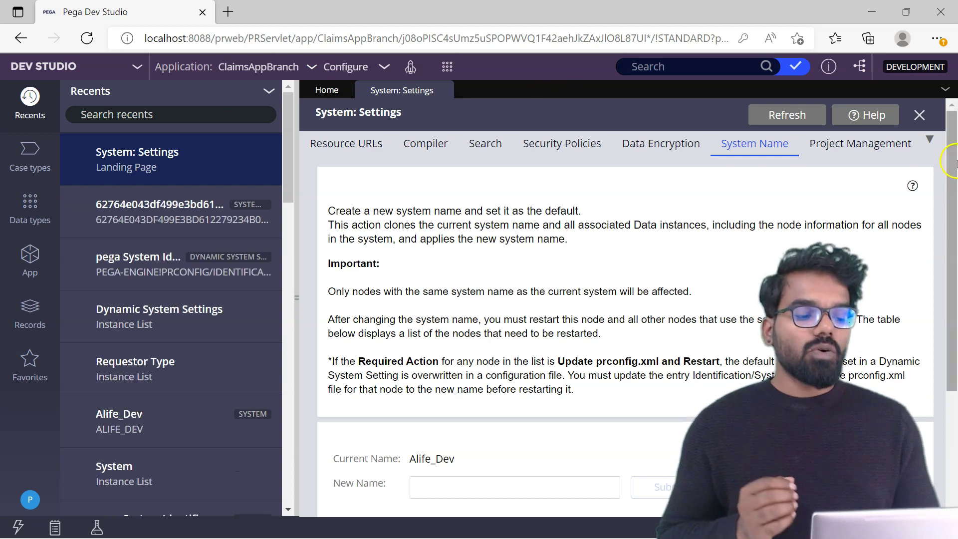
- Open the Node Host's System Node record to confirm it shows system name Alife_Dev
scroll(531, 445, down, 3)
click(469, 477)
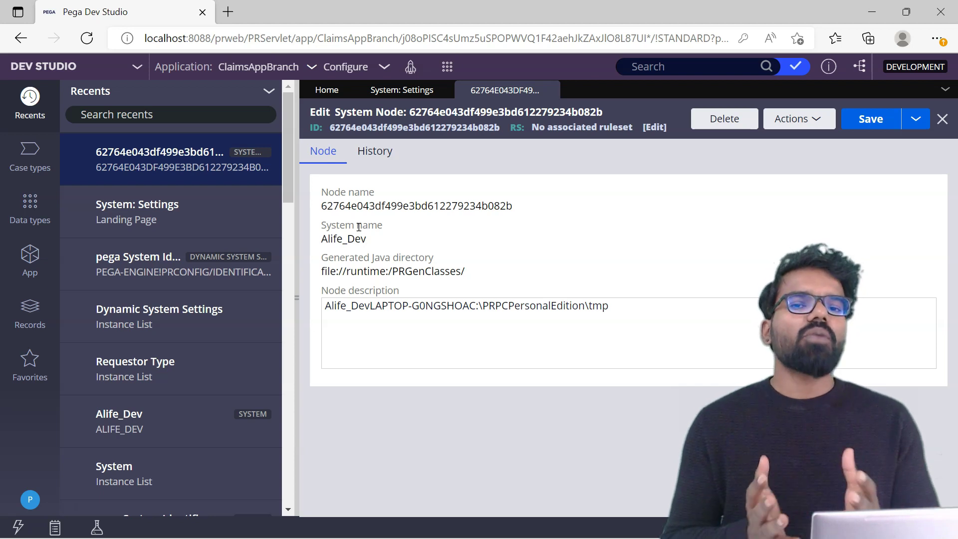
click(609, 215)
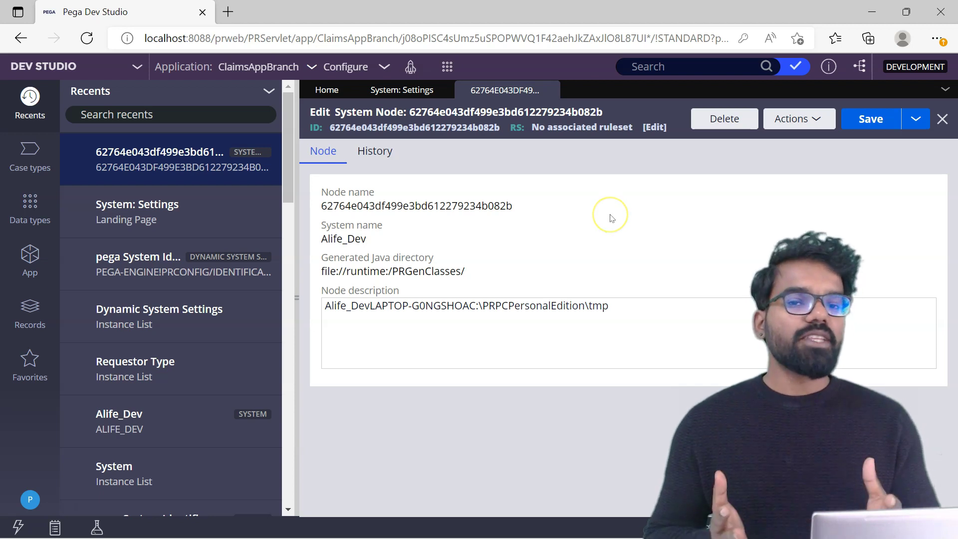